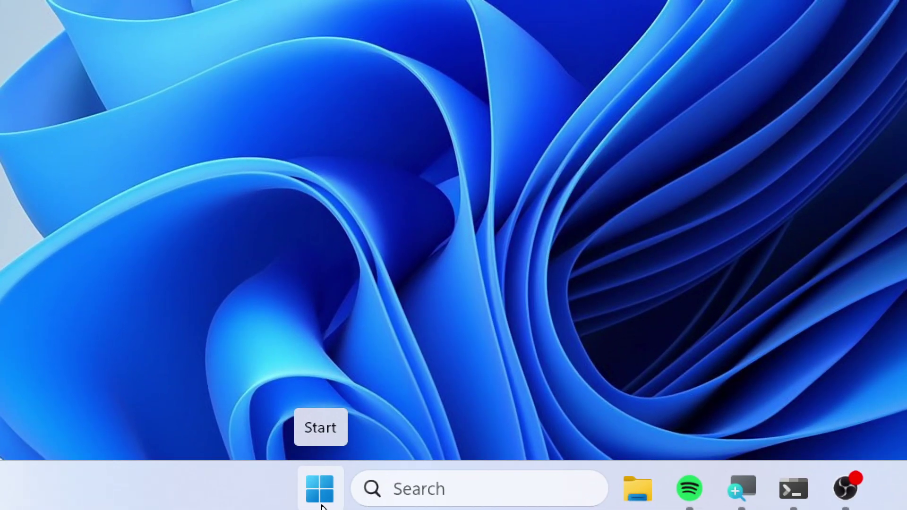
Open the Microsoft Store app from Start search
{"action": "left_click", "coordinate": [322, 496]}
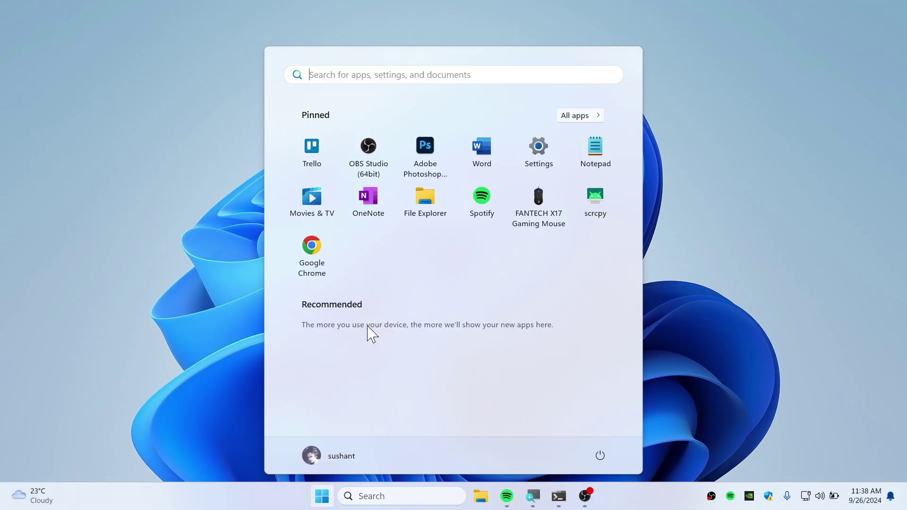
{"action": "type", "text": "micr"}
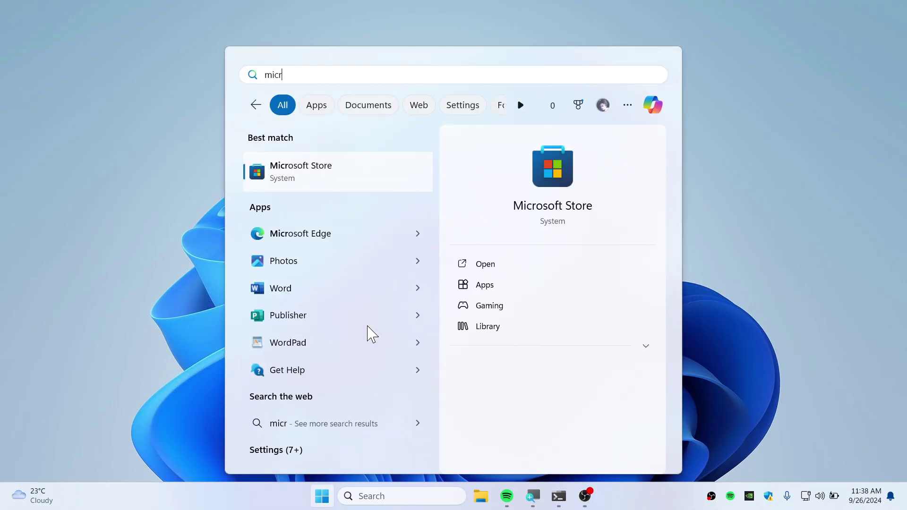
{"action": "left_click", "coordinate": [330, 176]}
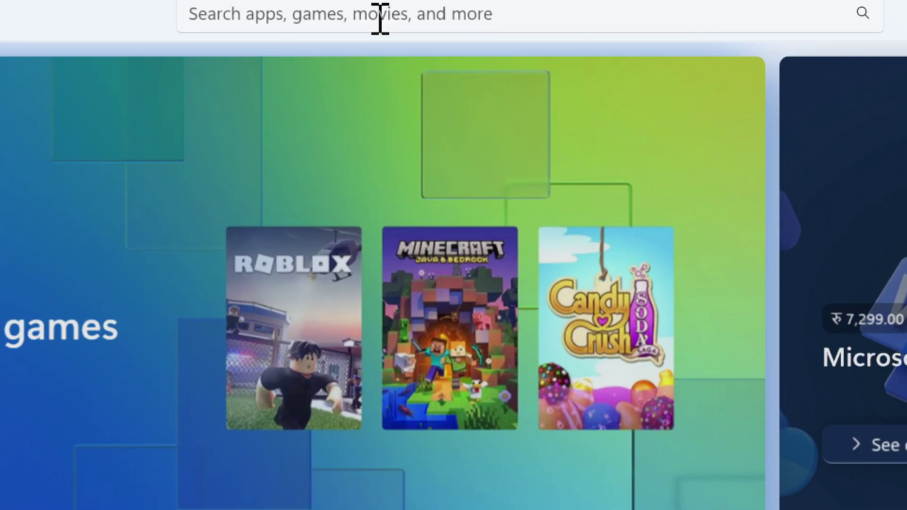
Search the Store for 'camo studio' and install Camo Studio by Reincubate
{"action": "left_click", "coordinate": [378, 16]}
{"action": "type", "text": "camo"}
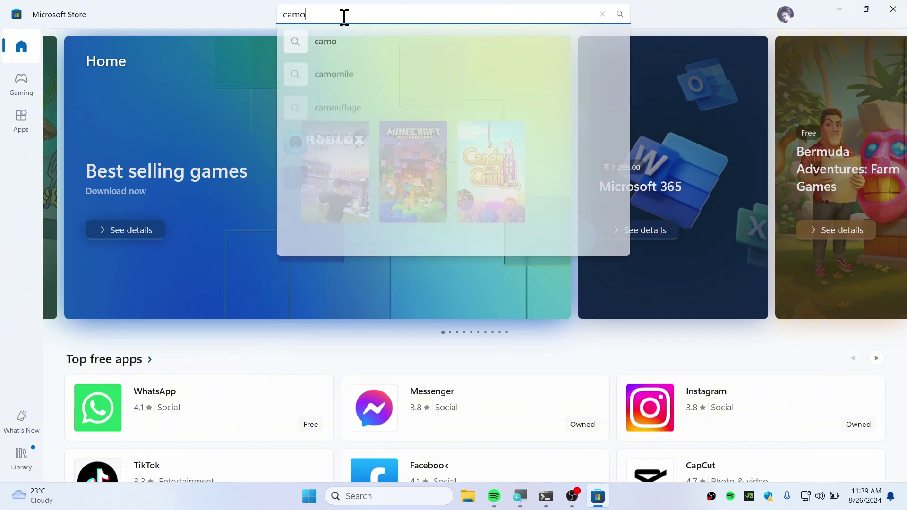
{"action": "type", "text": " studi"}
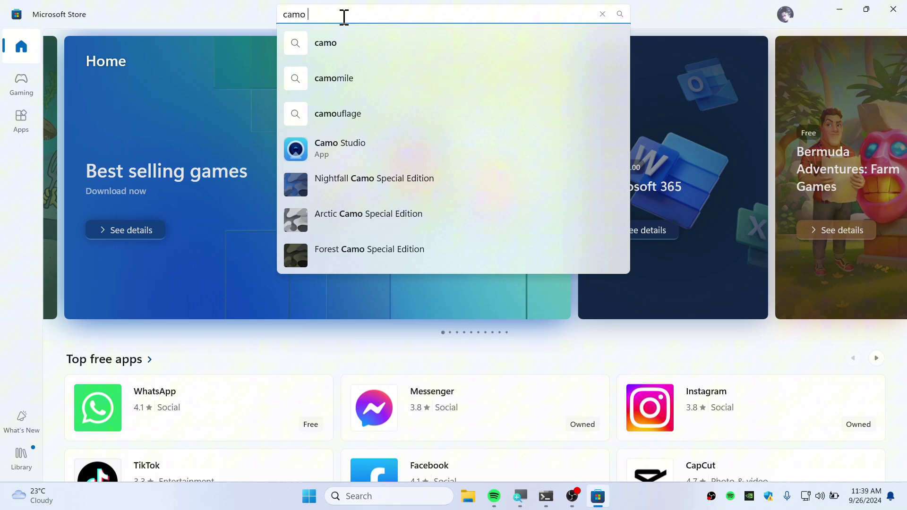
{"action": "type", "text": "o"}
{"action": "key", "text": "Return"}
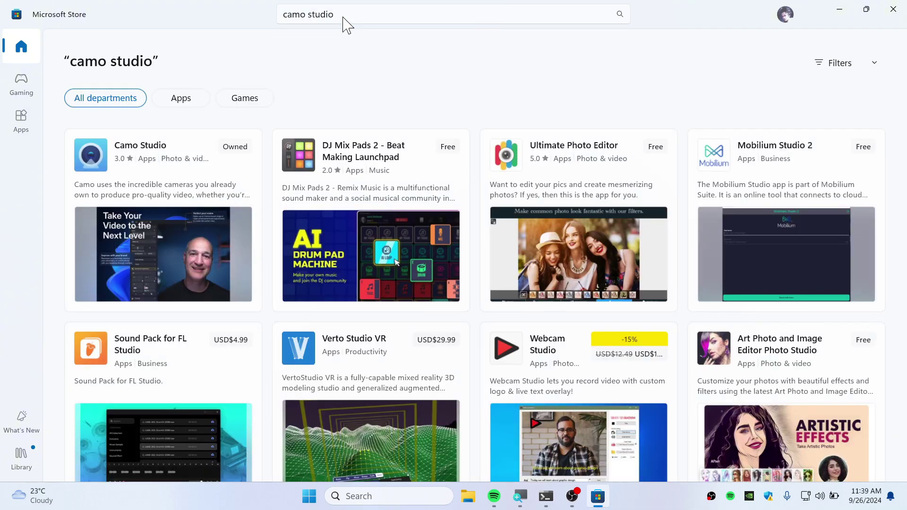
{"action": "left_click", "coordinate": [126, 163]}
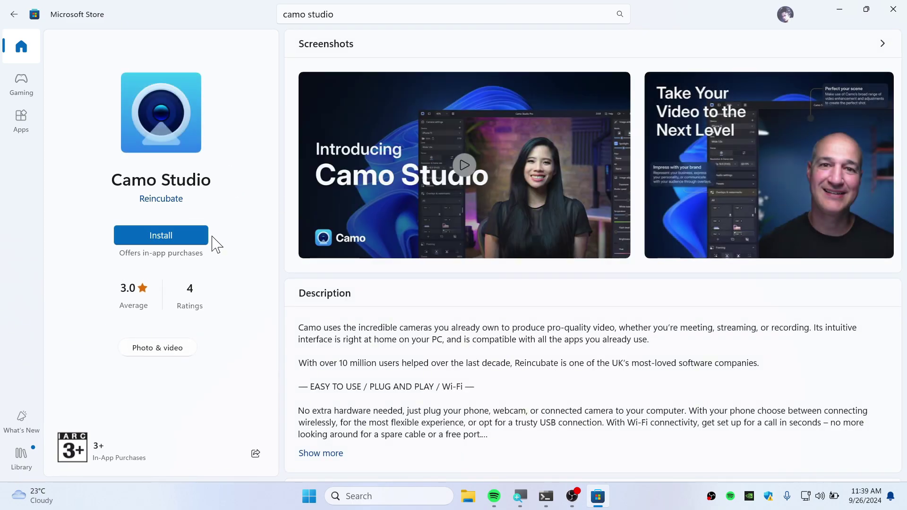
{"action": "left_click", "coordinate": [165, 238]}
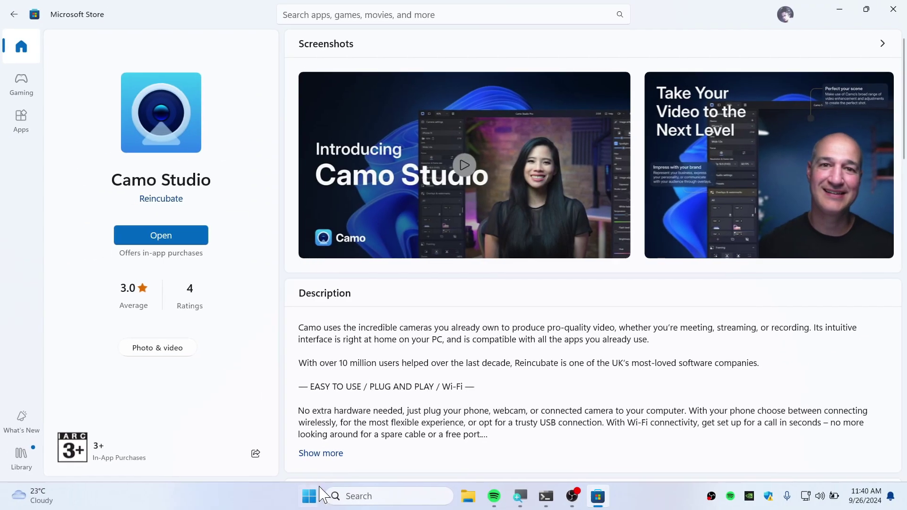
Launch Google Chrome from Start search
{"action": "left_click", "coordinate": [314, 494]}
{"action": "type", "text": "goog"}
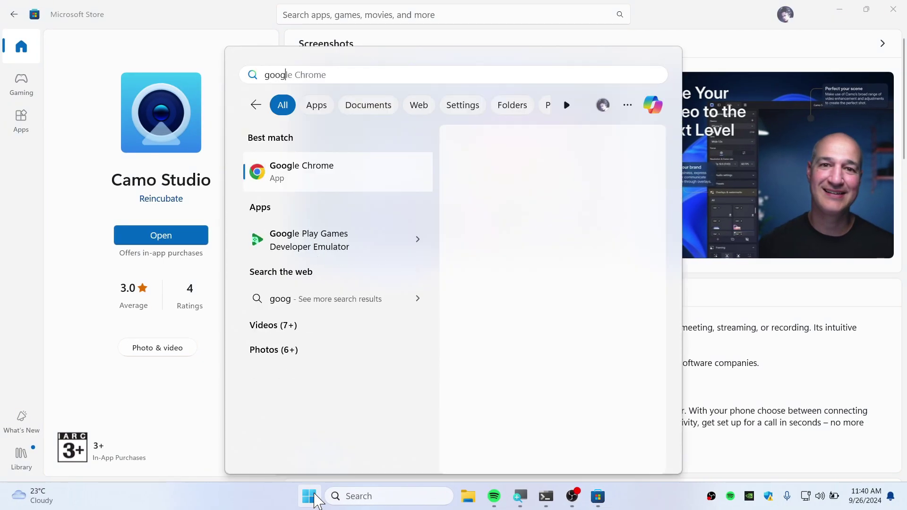
{"action": "key", "text": "Return"}
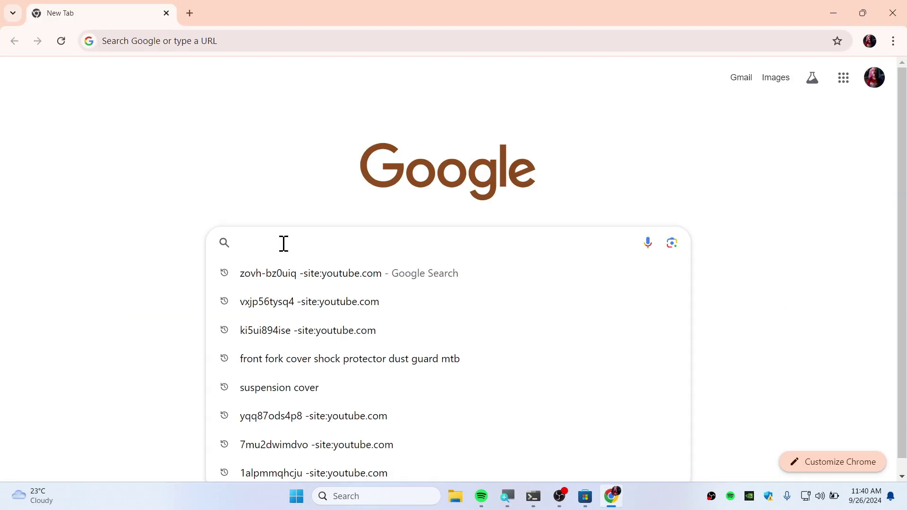
Search 'vlc media player' and download vlc-3.0.21-win64.exe from videolan.org
{"action": "type", "text": "vlc media"}
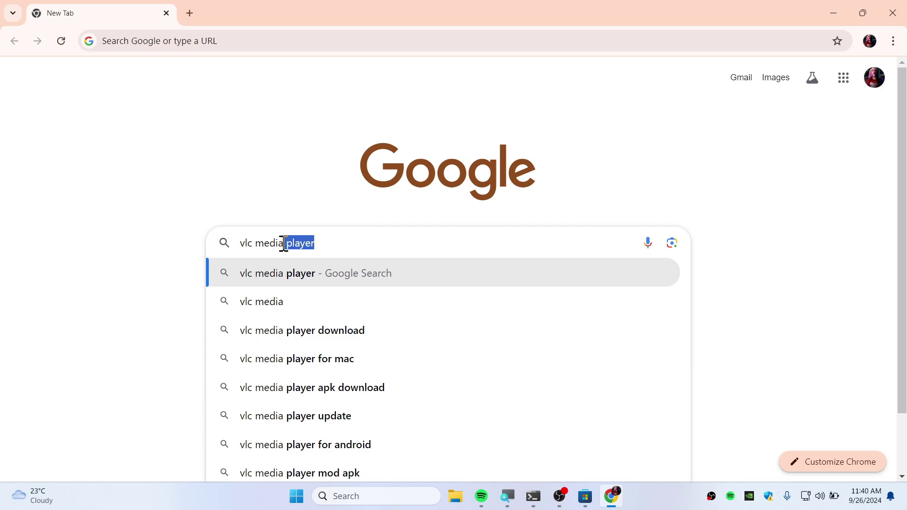
{"action": "key", "text": "Return"}
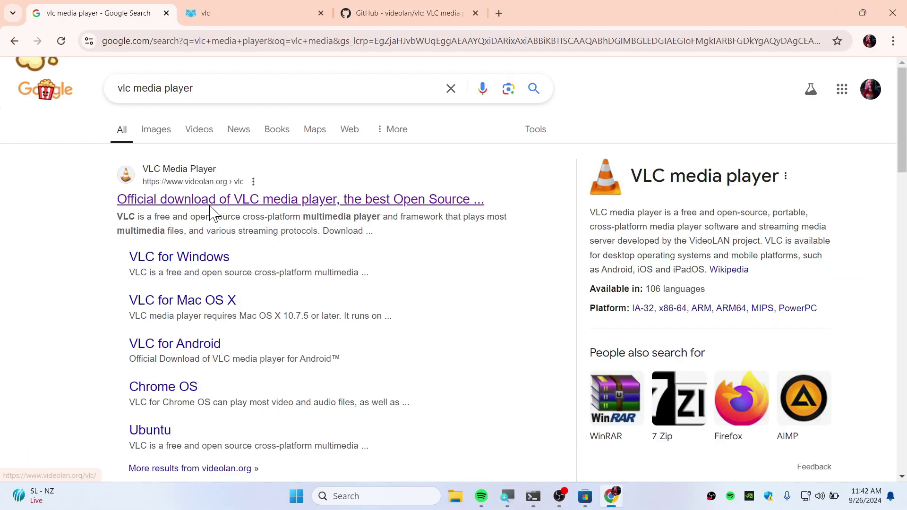
{"action": "left_click", "coordinate": [211, 202]}
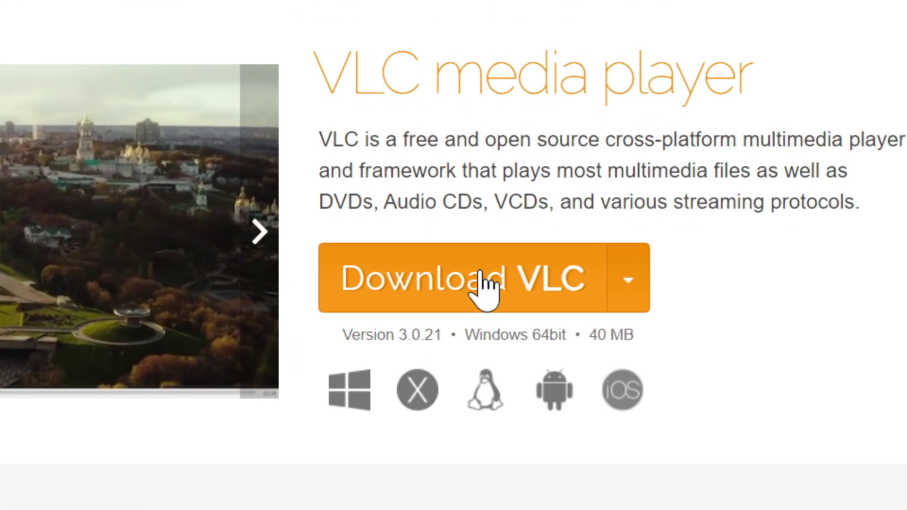
{"action": "left_click", "coordinate": [483, 289]}
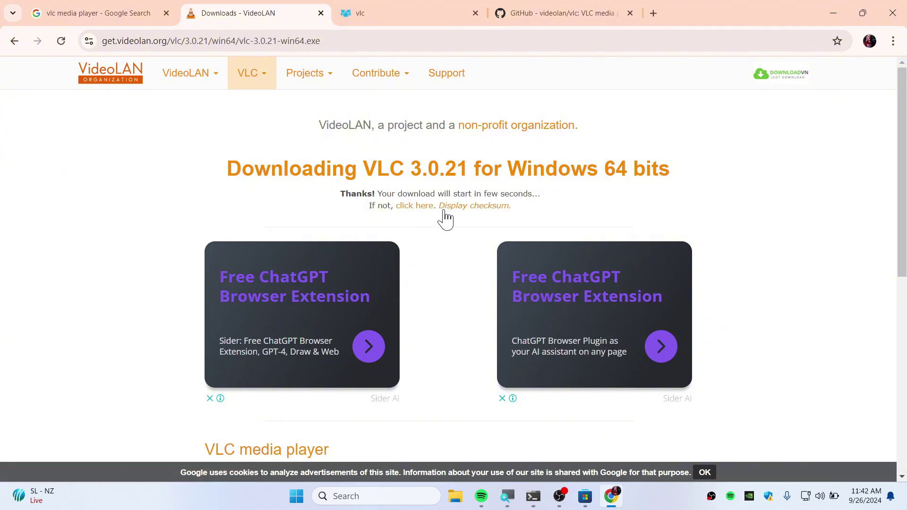
{"action": "left_click", "coordinate": [846, 40]}
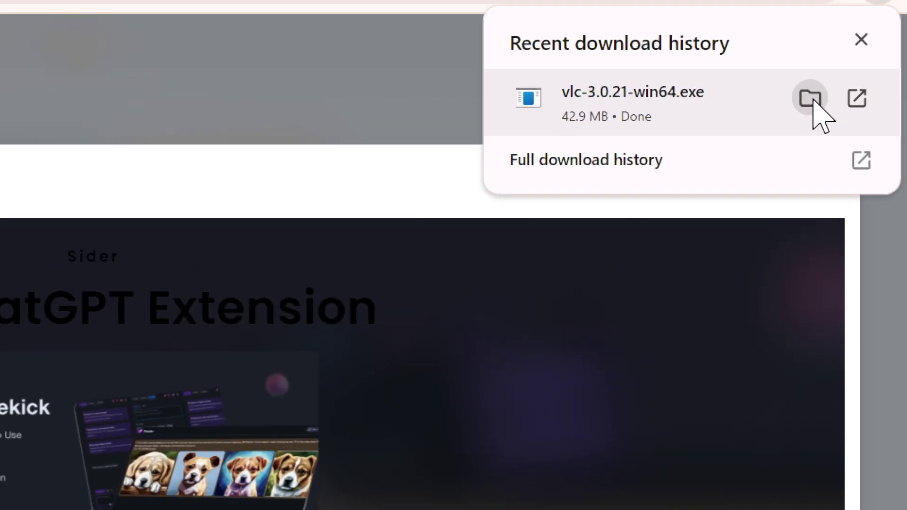
Launch the downloaded VLC installer, confirm the language and accept the license
{"action": "left_click", "coordinate": [811, 98]}
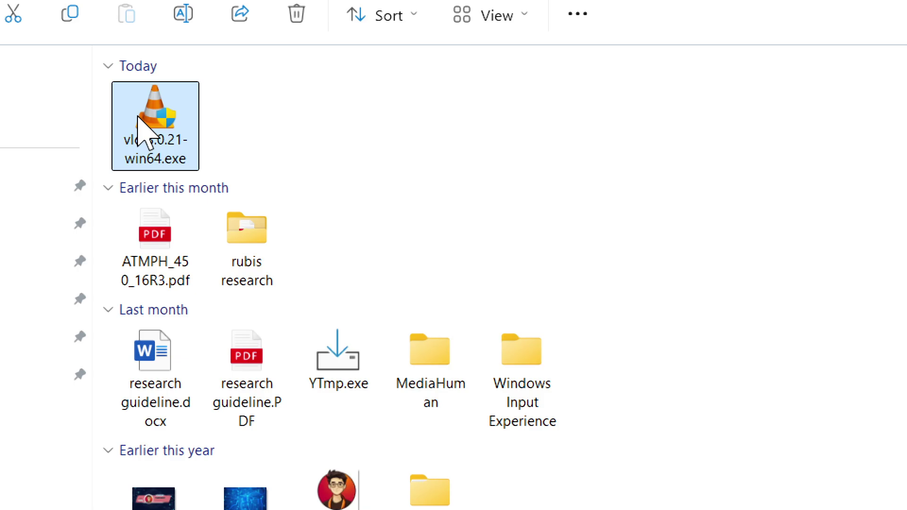
{"action": "double_click", "coordinate": [144, 128]}
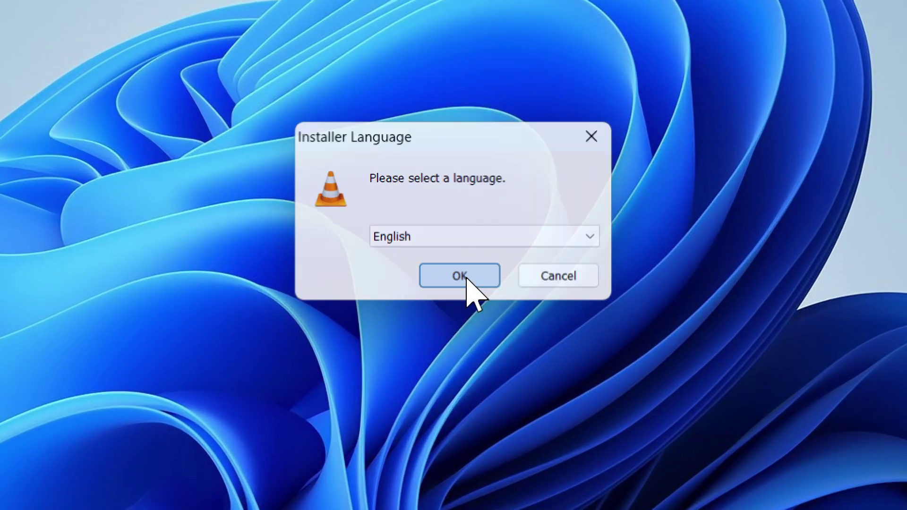
{"action": "left_click", "coordinate": [456, 270]}
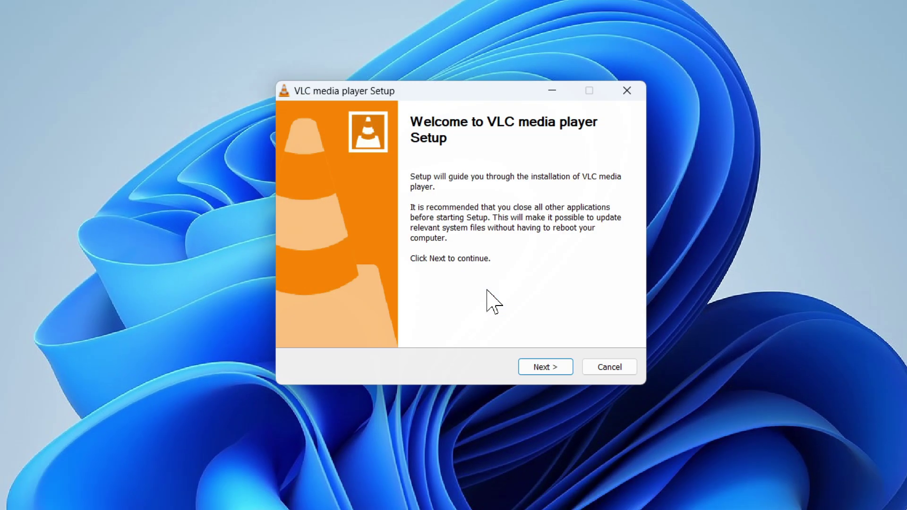
{"action": "left_click", "coordinate": [559, 369]}
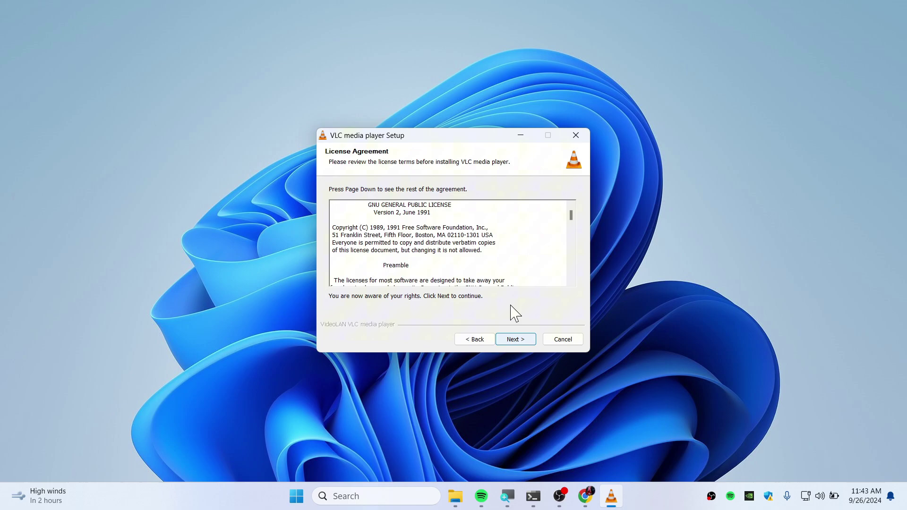
{"action": "scroll", "coordinate": [504, 247], "scroll_direction": "down", "scroll_amount": 20}
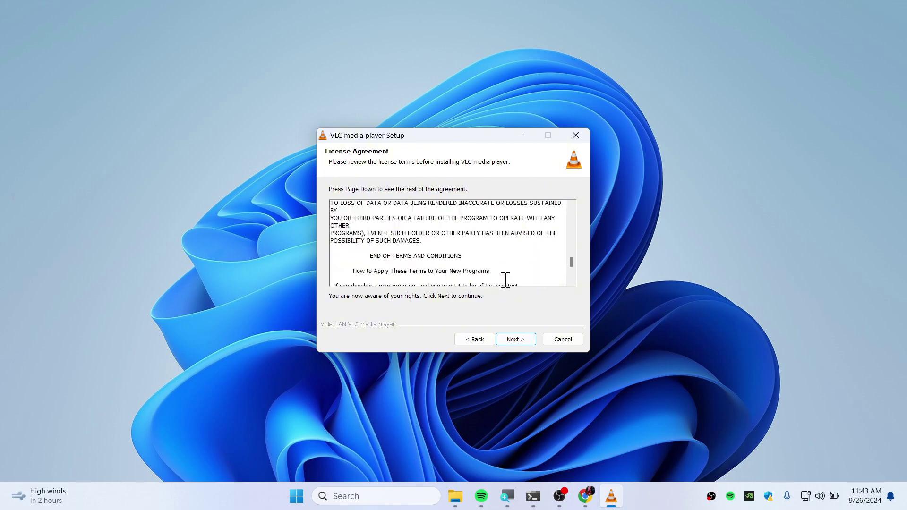
{"action": "scroll", "coordinate": [505, 279], "scroll_direction": "down", "scroll_amount": 5}
{"action": "left_click", "coordinate": [519, 340]}
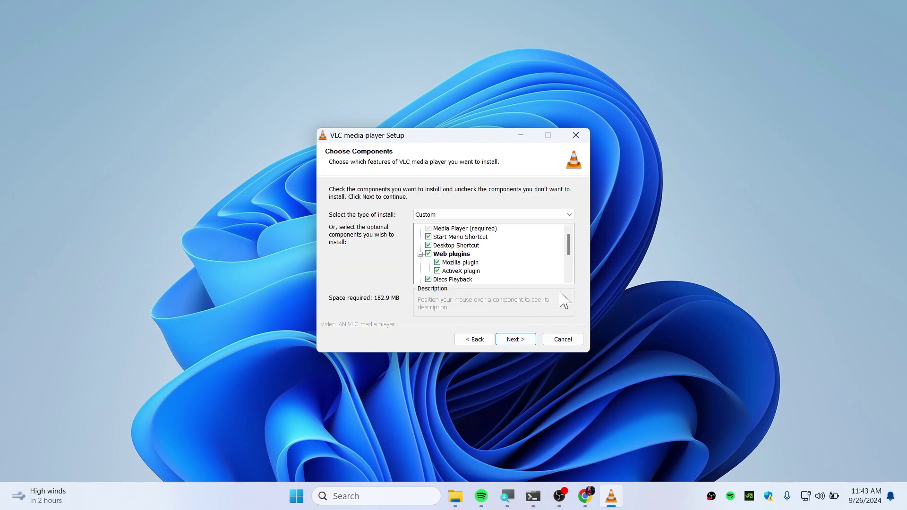
Install VLC with default components into C:\Program Files\VideoLAN\VLC, then close the launched player
{"action": "left_click", "coordinate": [524, 341]}
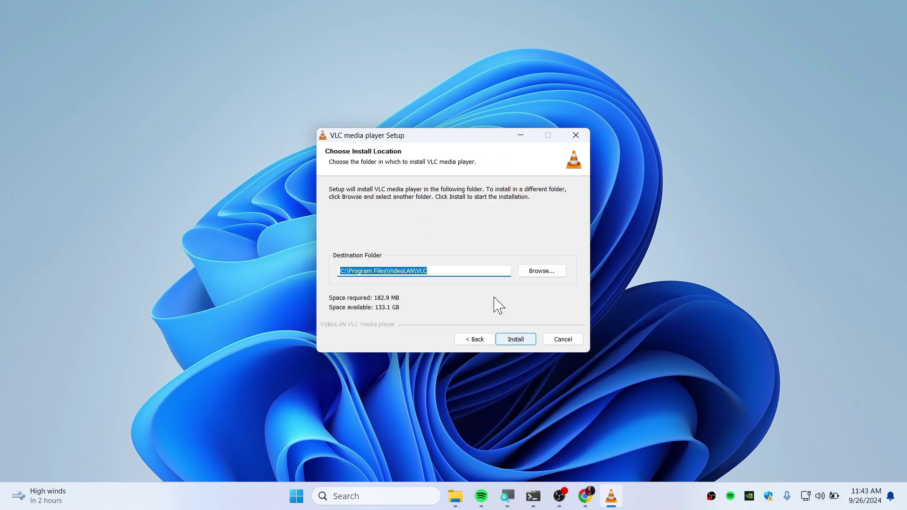
{"action": "left_click", "coordinate": [526, 339]}
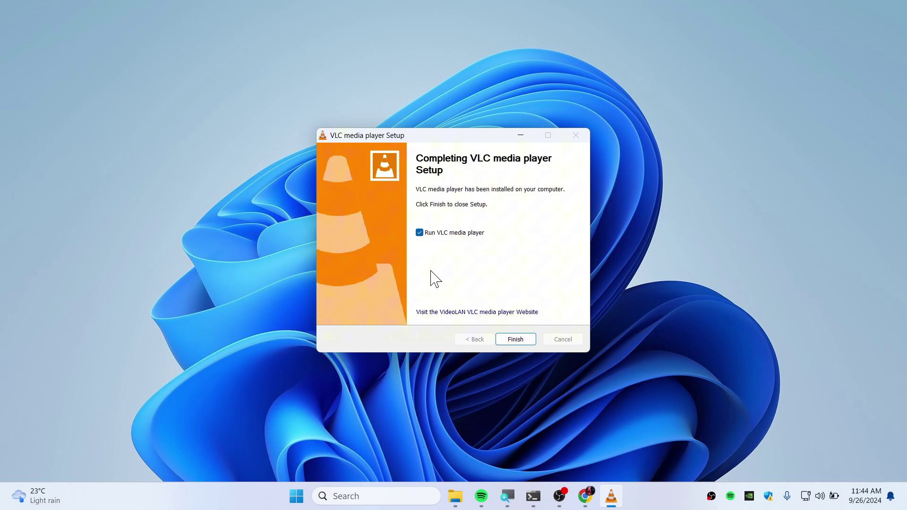
{"action": "left_click", "coordinate": [513, 340]}
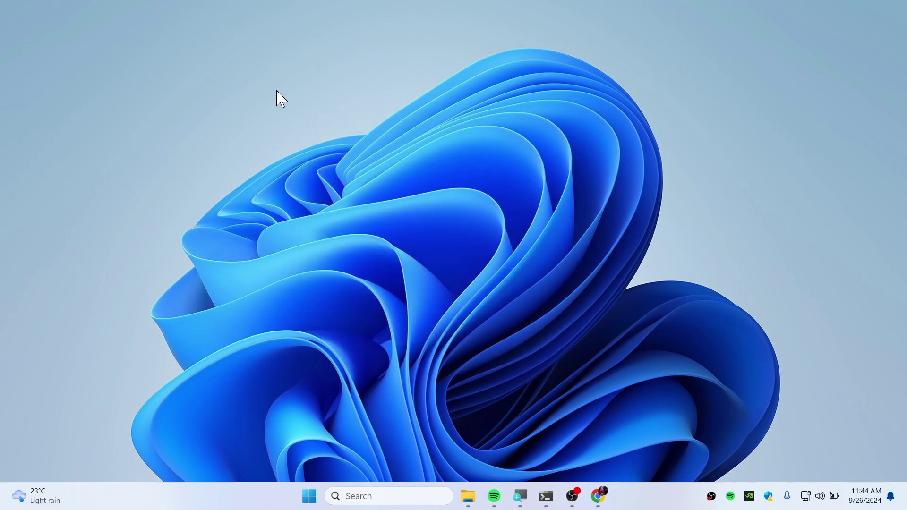
{"action": "left_click", "coordinate": [601, 225]}
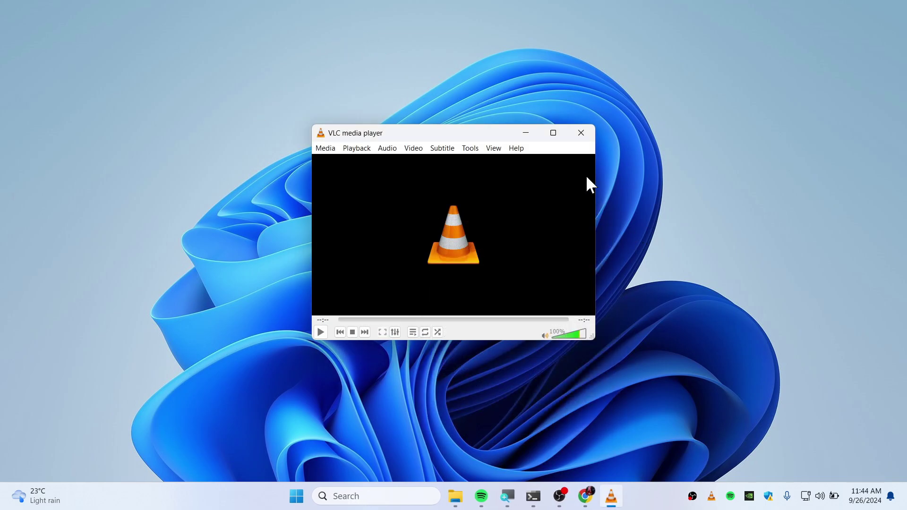
{"action": "left_click", "coordinate": [581, 133]}
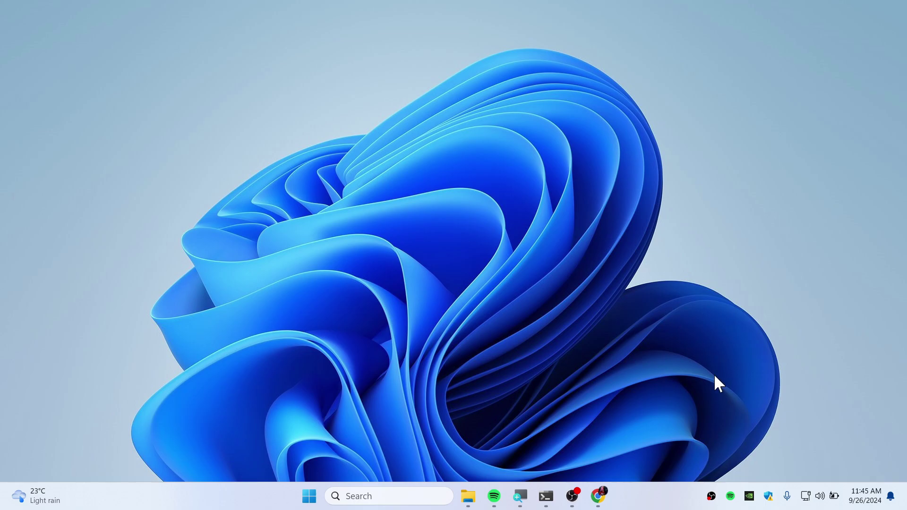
Check for Windows updates in Settings, confirming it is up to date, then close Settings
{"action": "key", "text": "super"}
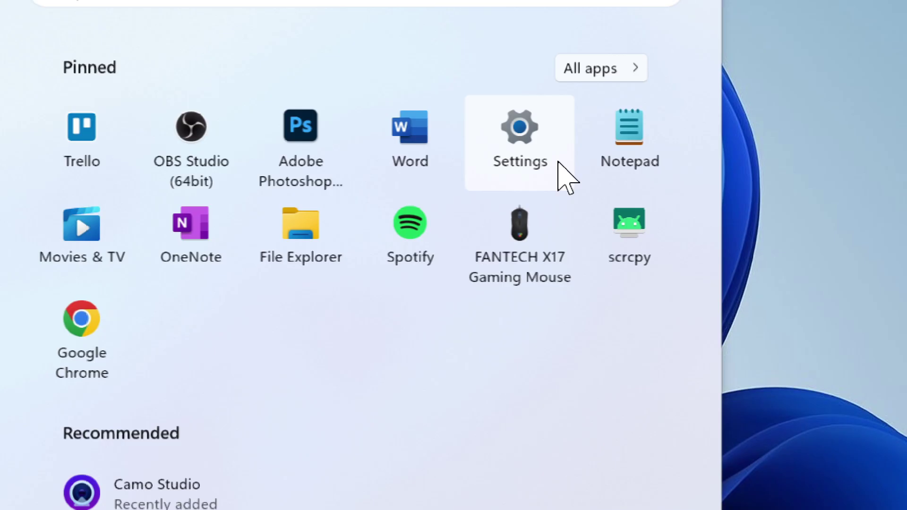
{"action": "left_click", "coordinate": [520, 142]}
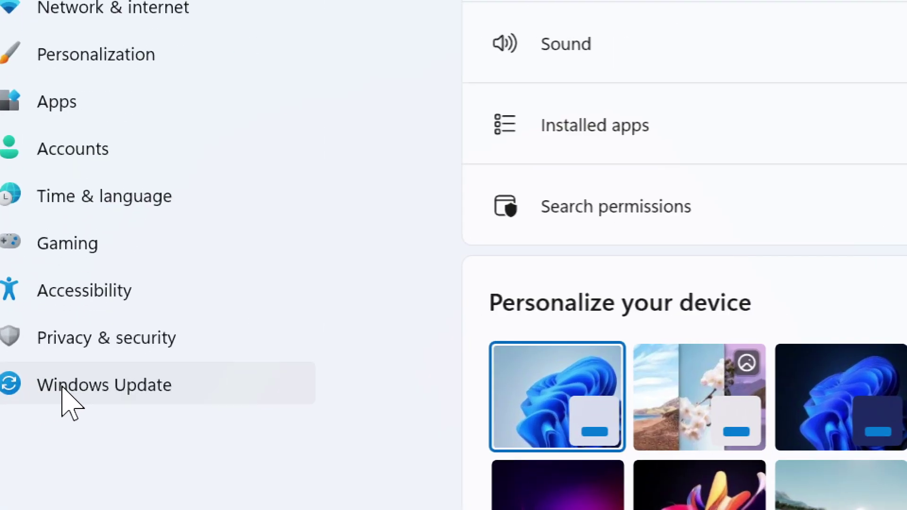
{"action": "left_click", "coordinate": [64, 386]}
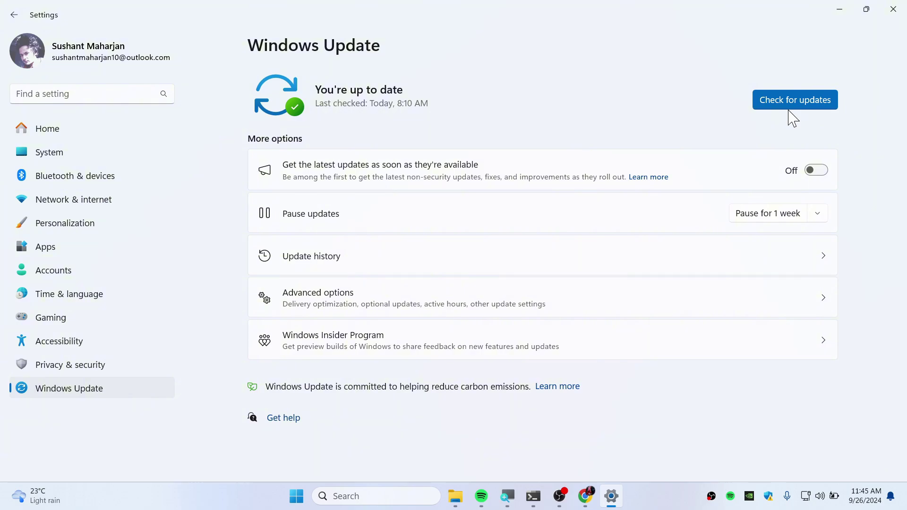
{"action": "left_click", "coordinate": [788, 109]}
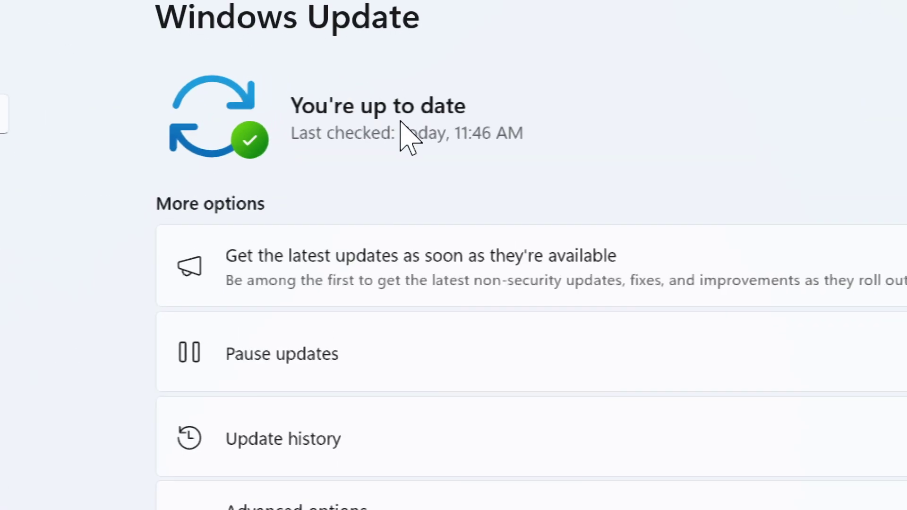
{"action": "left_click", "coordinate": [906, 7]}
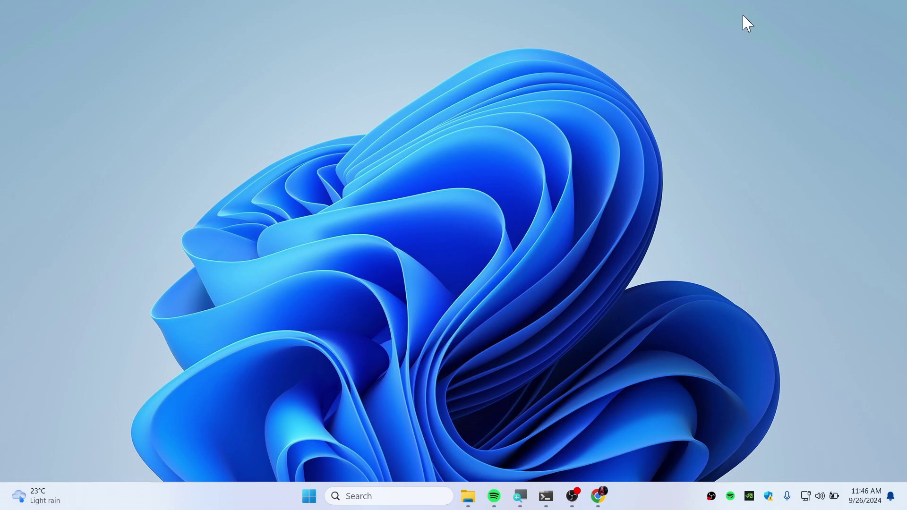
Launch VLC media player, dismiss its privacy notice and view its Help update options
{"action": "key", "text": "super"}
{"action": "type", "text": "vlc"}
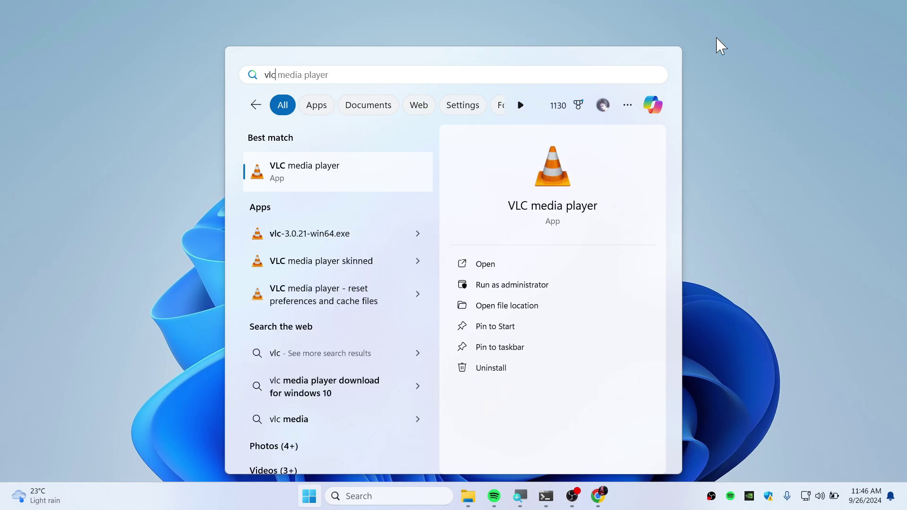
{"action": "left_click", "coordinate": [316, 185]}
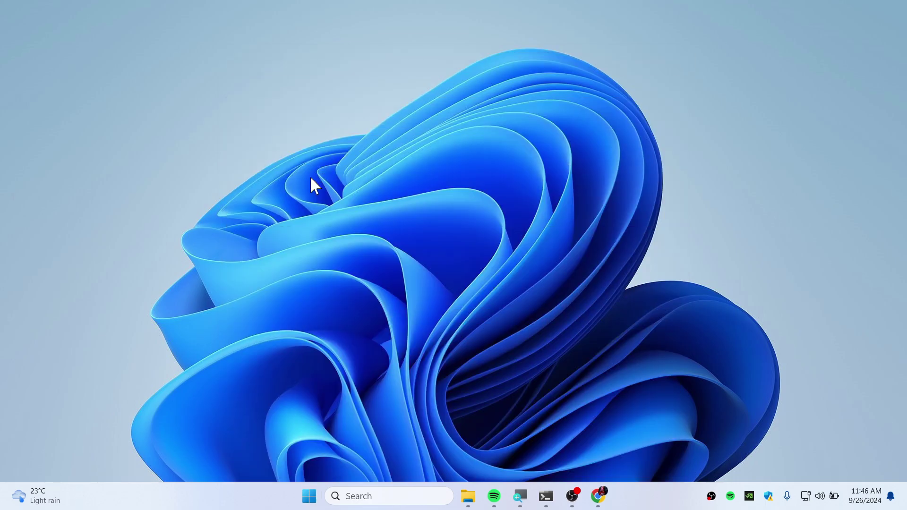
{"action": "key", "text": "Return"}
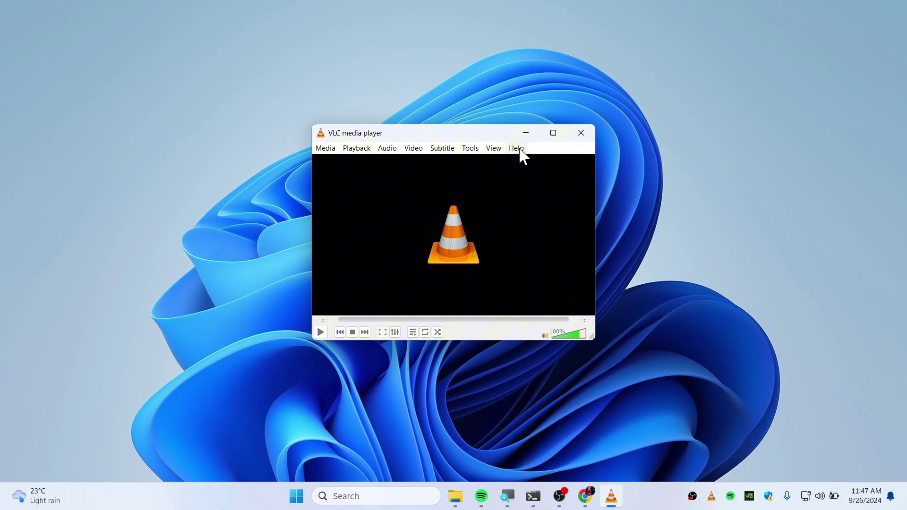
{"action": "left_click", "coordinate": [522, 149]}
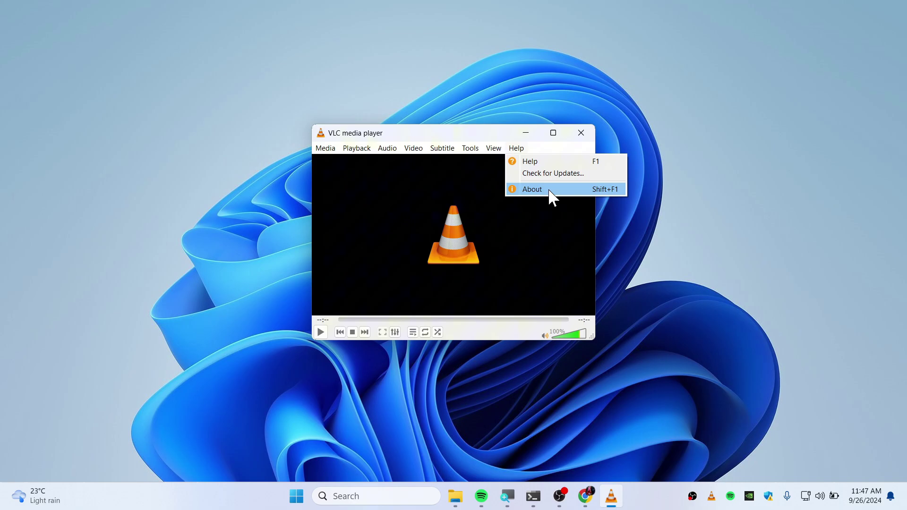
{"action": "key", "text": "super"}
Launch Brave and open About Brave, confirming version 1.70.119 is up to date
{"action": "type", "text": "brave"}
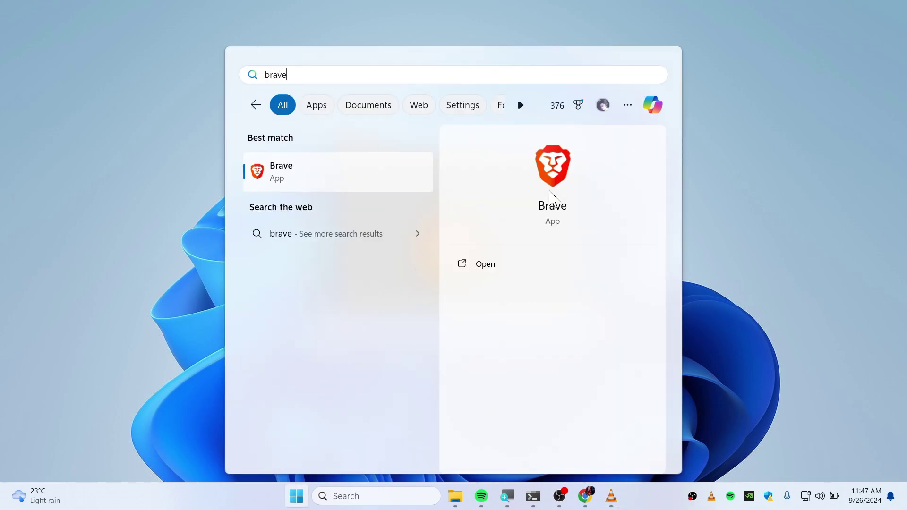
{"action": "key", "text": "Return"}
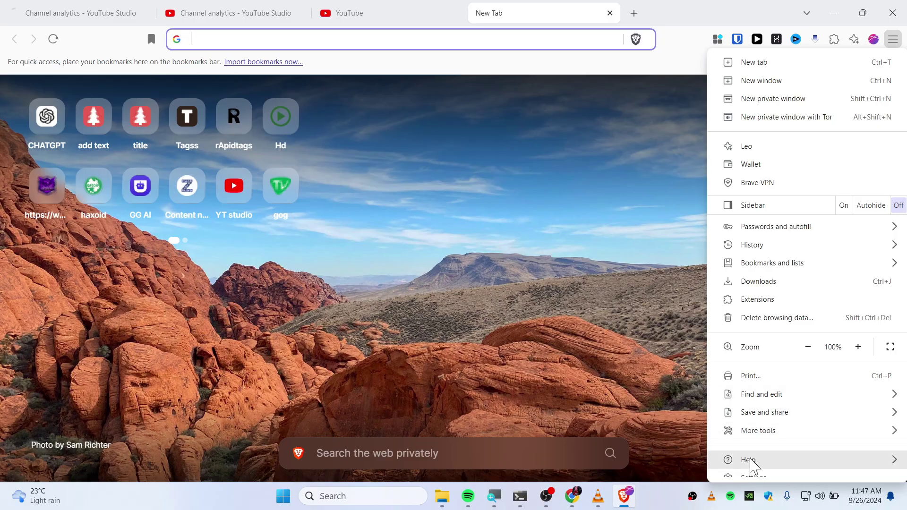
{"action": "mouse_move", "coordinate": [749, 463]}
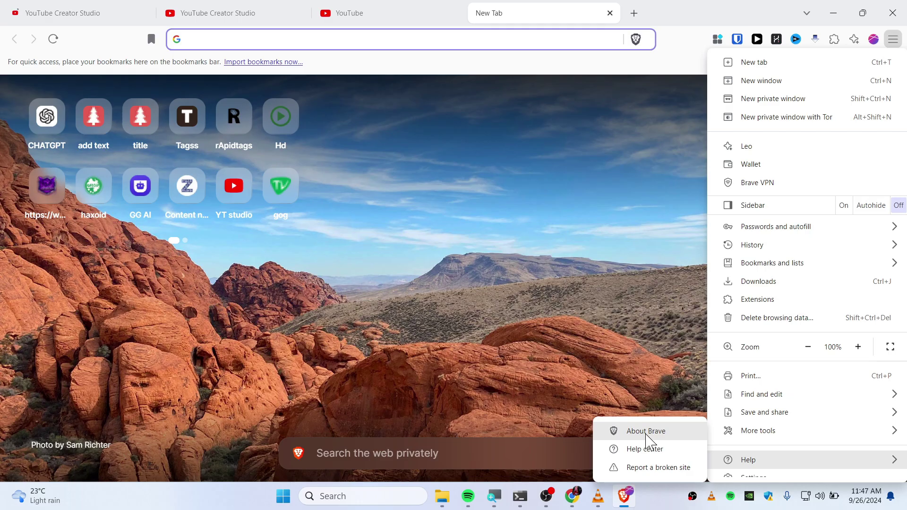
{"action": "left_click", "coordinate": [786, 360]}
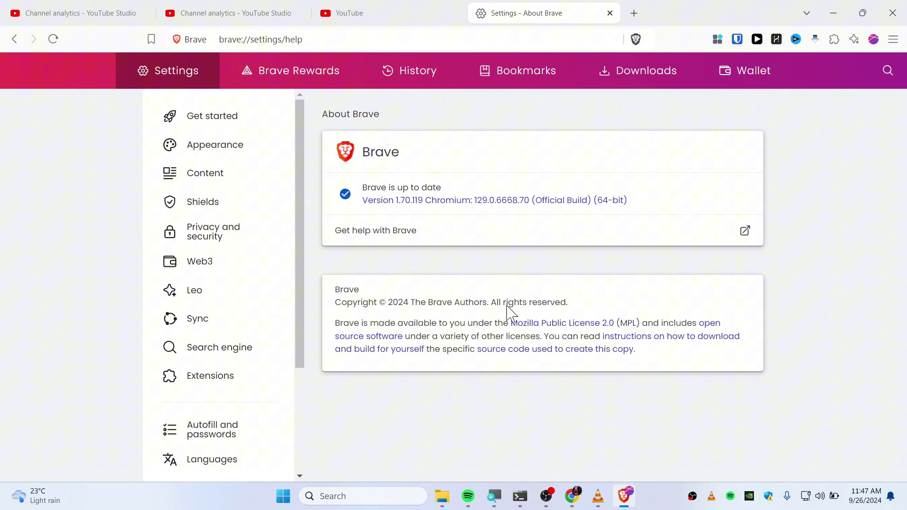
{"action": "left_click", "coordinate": [572, 496]}
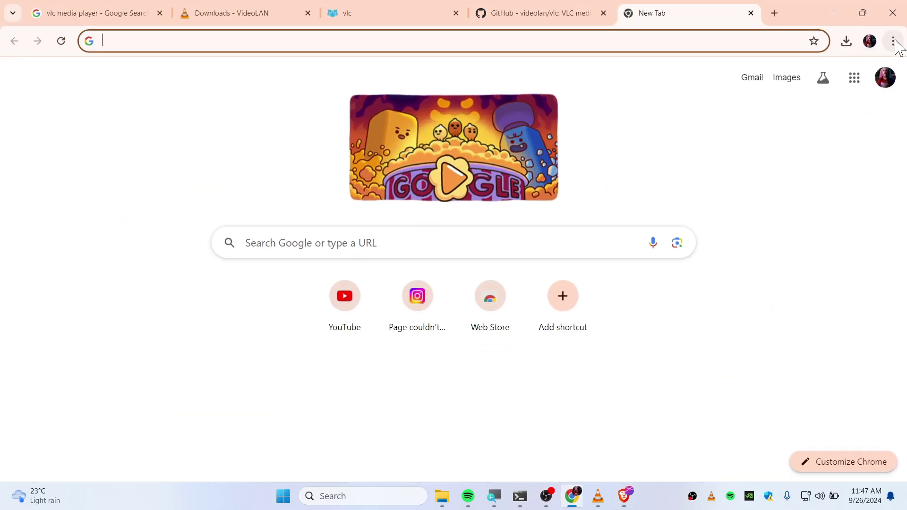
Open About Google Chrome under Help and relaunch Chrome to apply the update
{"action": "left_click", "coordinate": [894, 40]}
{"action": "scroll", "coordinate": [786, 449], "scroll_direction": "down", "scroll_amount": 1}
{"action": "mouse_move", "coordinate": [739, 437]}
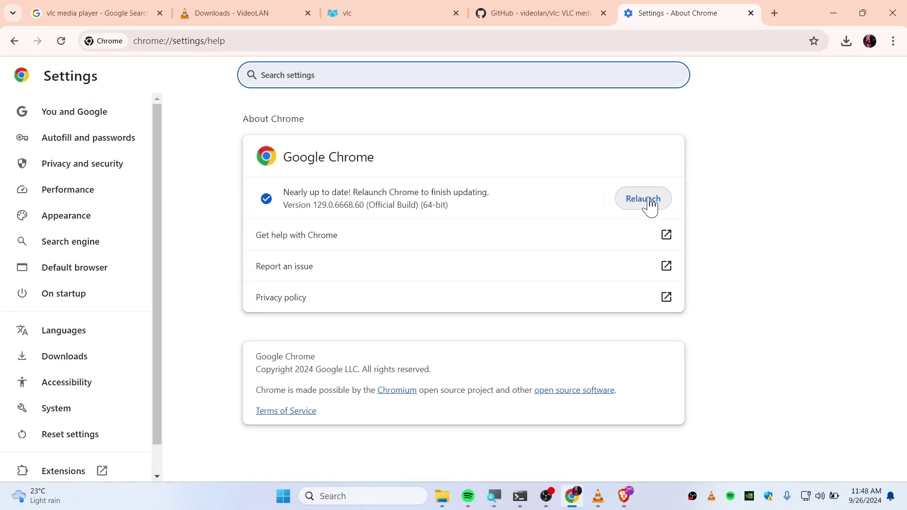
{"action": "left_click", "coordinate": [650, 204]}
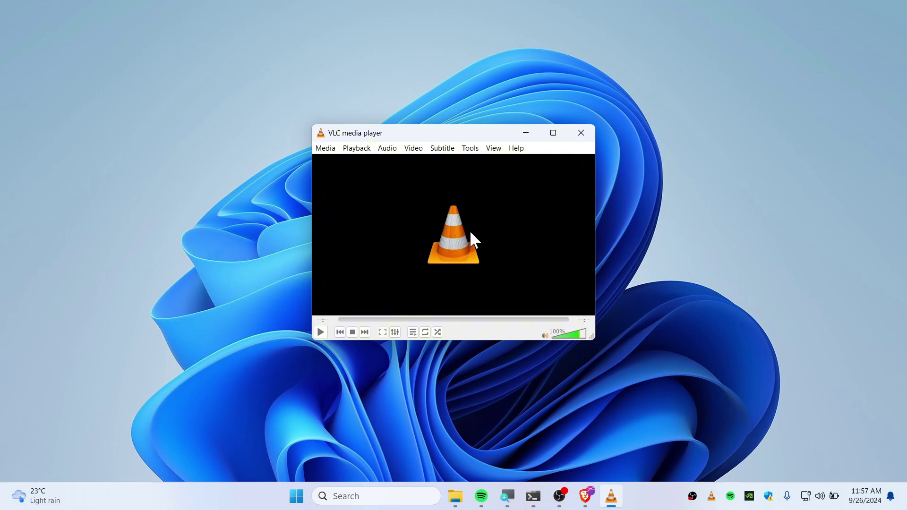
Set vlc-3.0.21-win64.exe in Downloads to run in Windows 7 compatibility mode
{"action": "left_click", "coordinate": [455, 496]}
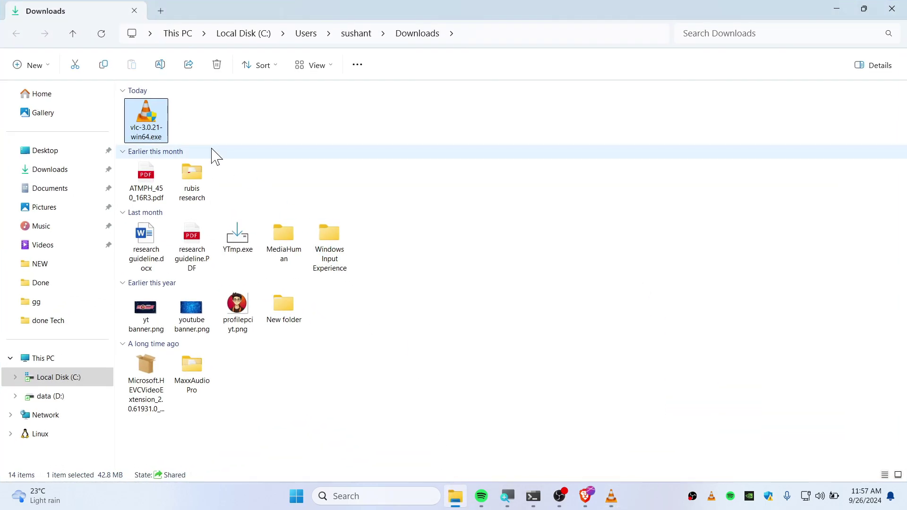
{"action": "right_click", "coordinate": [148, 128]}
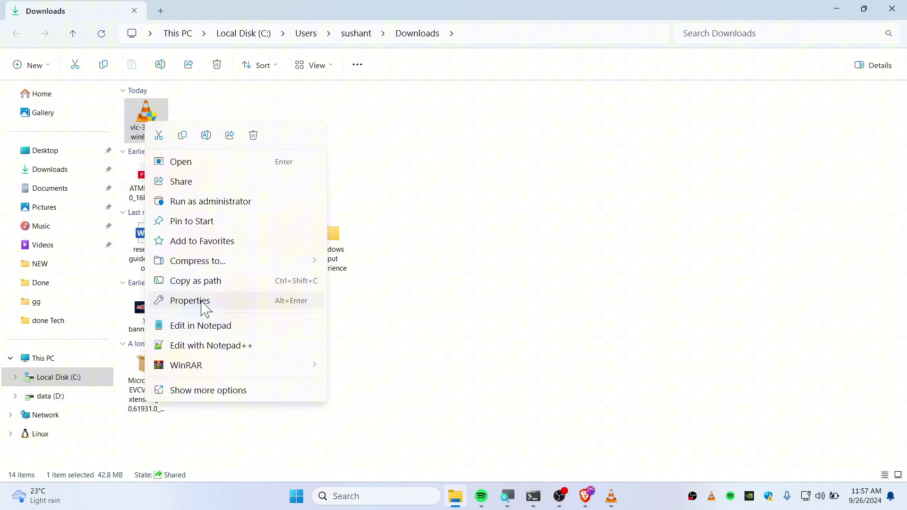
{"action": "left_click", "coordinate": [187, 306]}
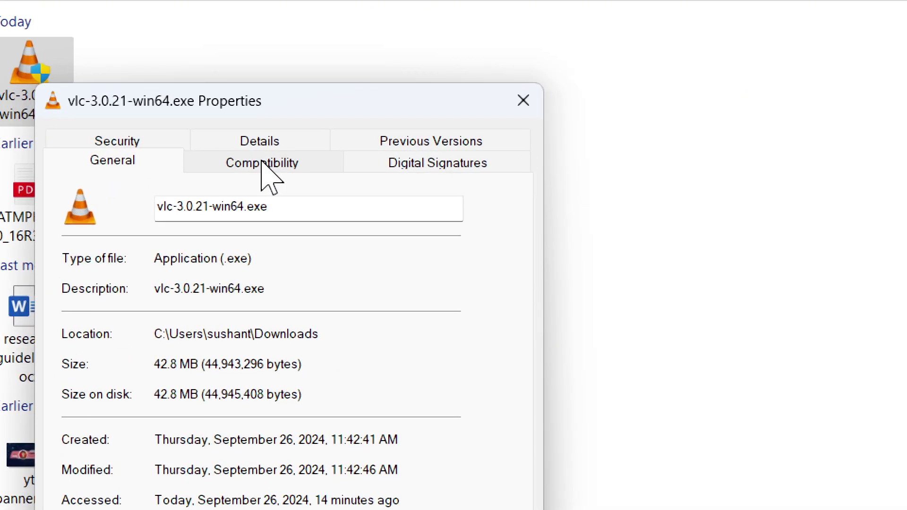
{"action": "left_click", "coordinate": [261, 162]}
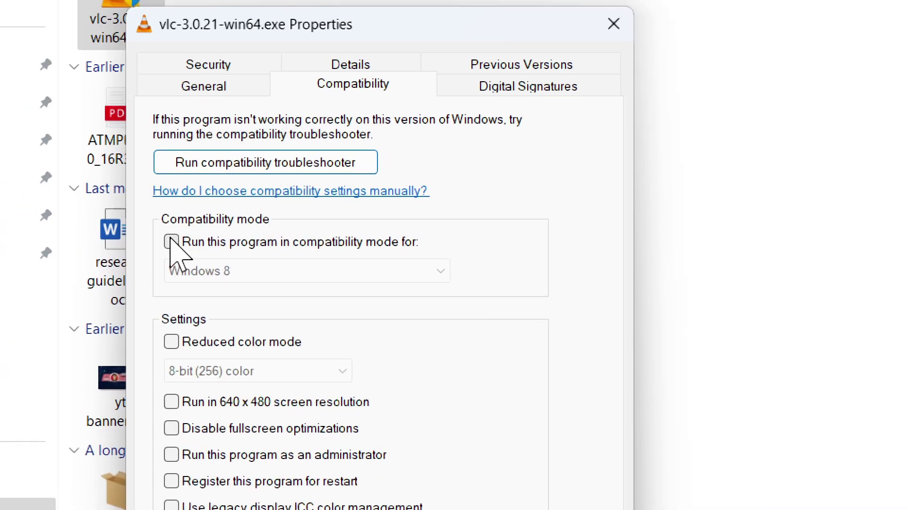
{"action": "left_click", "coordinate": [221, 239]}
{"action": "left_click", "coordinate": [355, 270]}
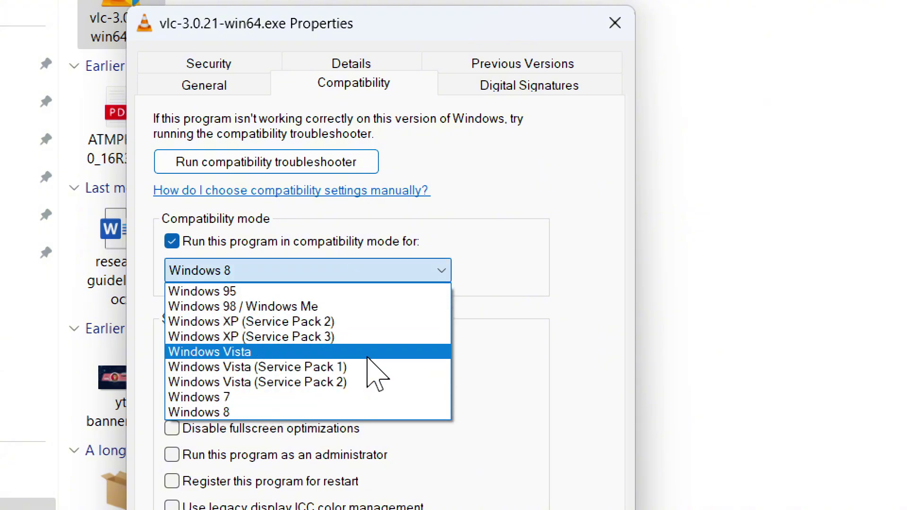
{"action": "left_click", "coordinate": [264, 397]}
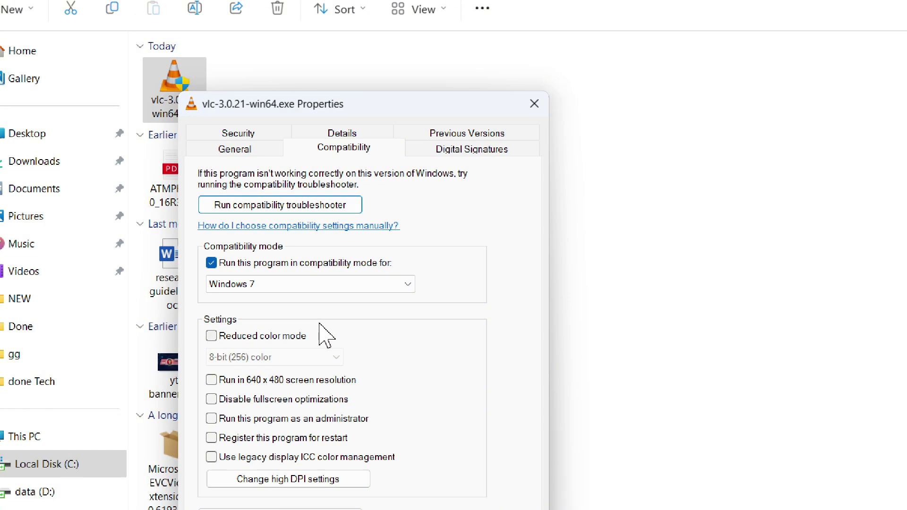
{"action": "left_click", "coordinate": [376, 442]}
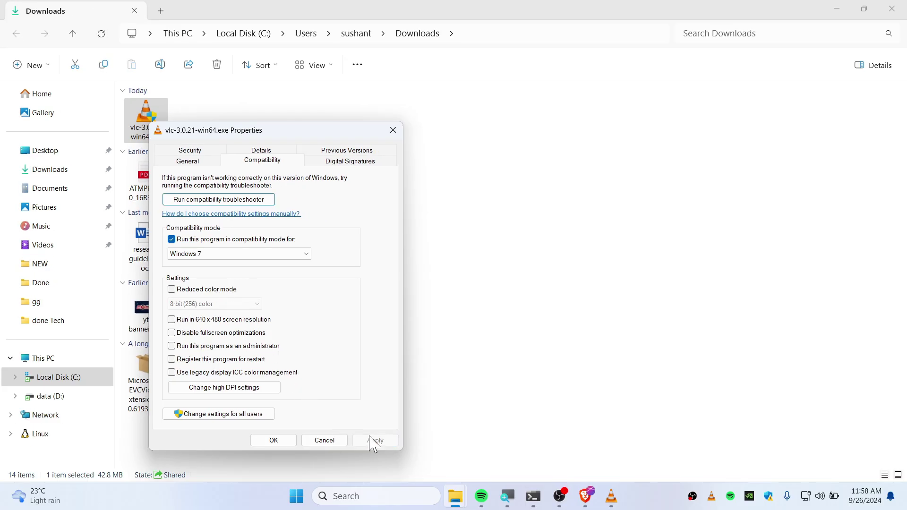
{"action": "left_click", "coordinate": [276, 441]}
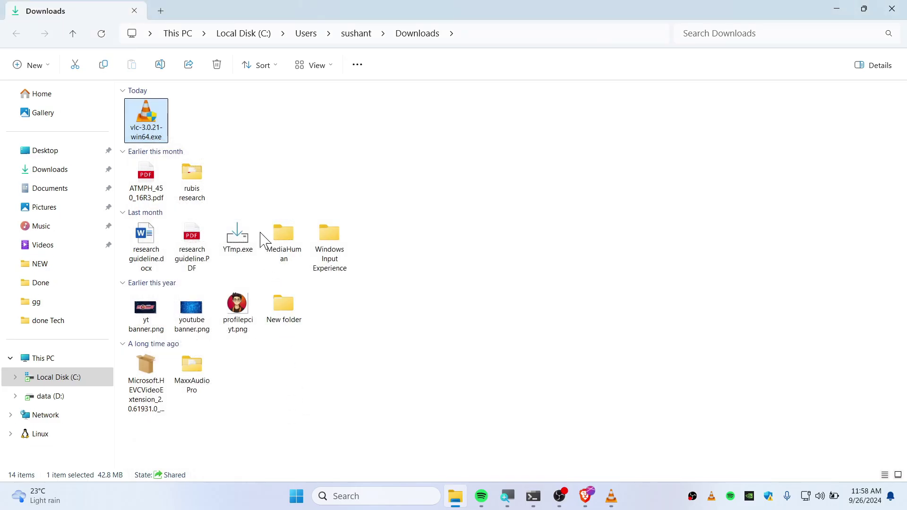
Run the VLC installer, allowing it to make changes, and reposition the Setup window
{"action": "double_click", "coordinate": [150, 128]}
{"action": "left_click", "coordinate": [394, 377]}
{"action": "left_click_drag", "start_coordinate": [437, 135], "coordinate": [491, 115]}
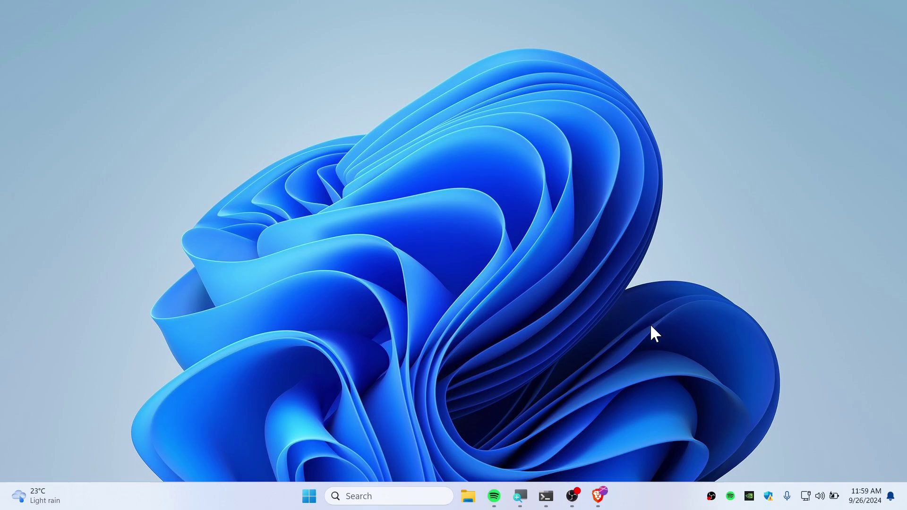
Open Command Prompt and run winget to show the Windows Package Manager v1.8.1911 help
{"action": "left_click", "coordinate": [311, 497]}
{"action": "type", "text": "cmd"}
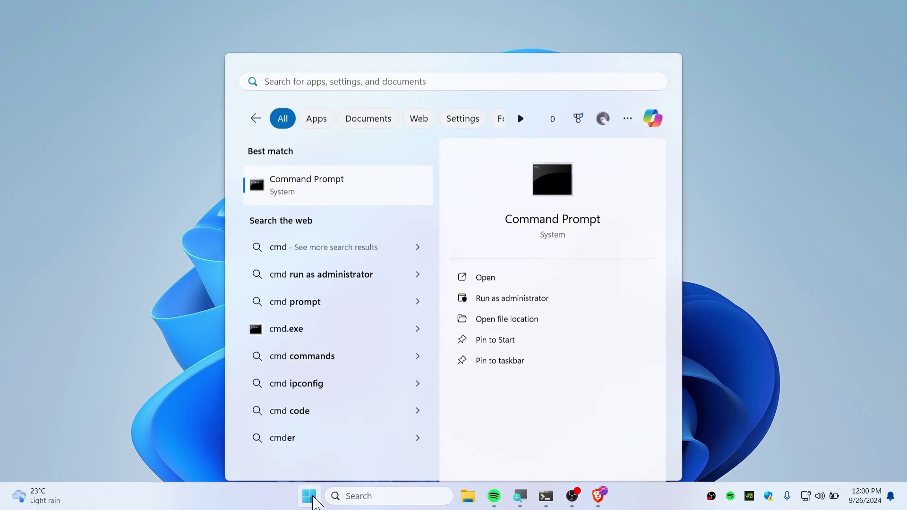
{"action": "key", "text": "Return"}
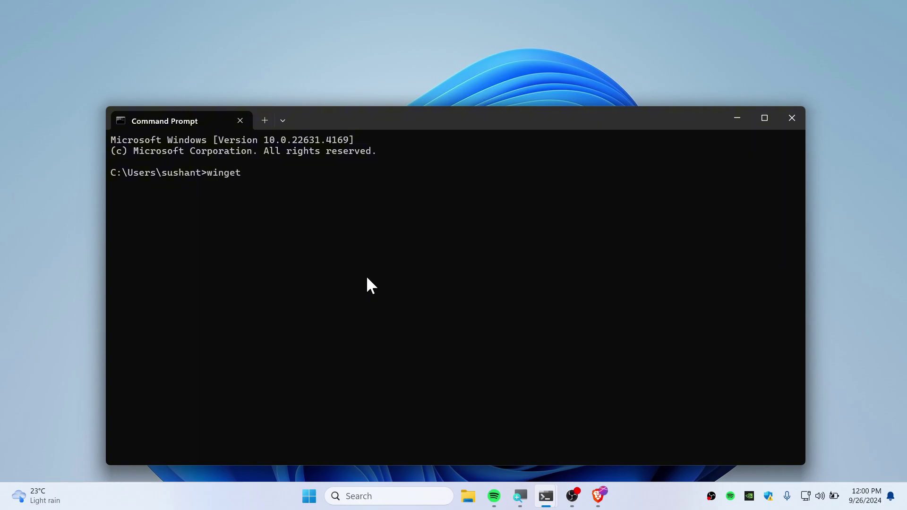
{"action": "type", "text": "winget"}
{"action": "key", "text": "Return"}
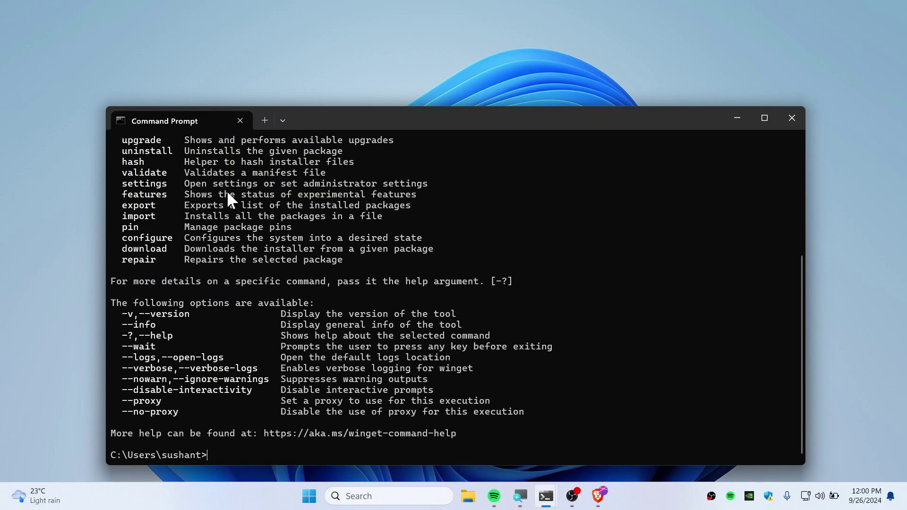
{"action": "scroll", "coordinate": [198, 274], "scroll_direction": "up", "scroll_amount": 6}
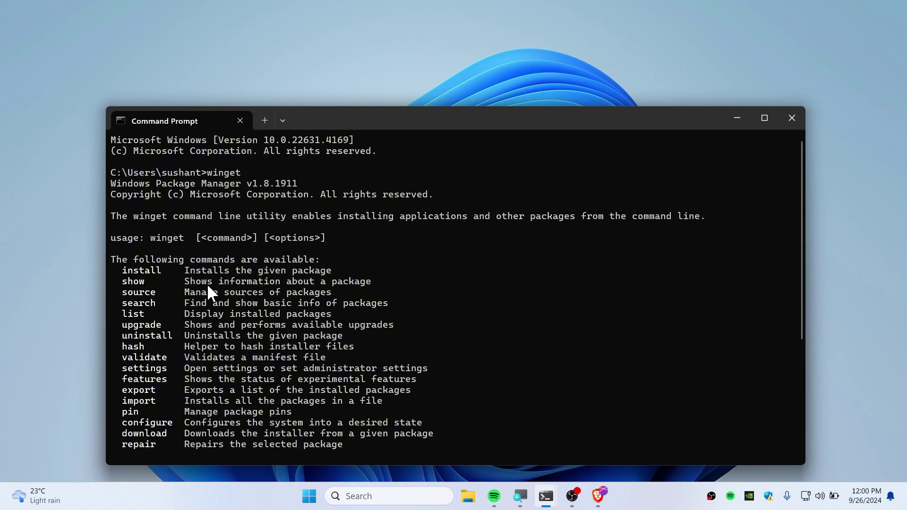
{"action": "scroll", "coordinate": [237, 317], "scroll_direction": "down", "scroll_amount": 6}
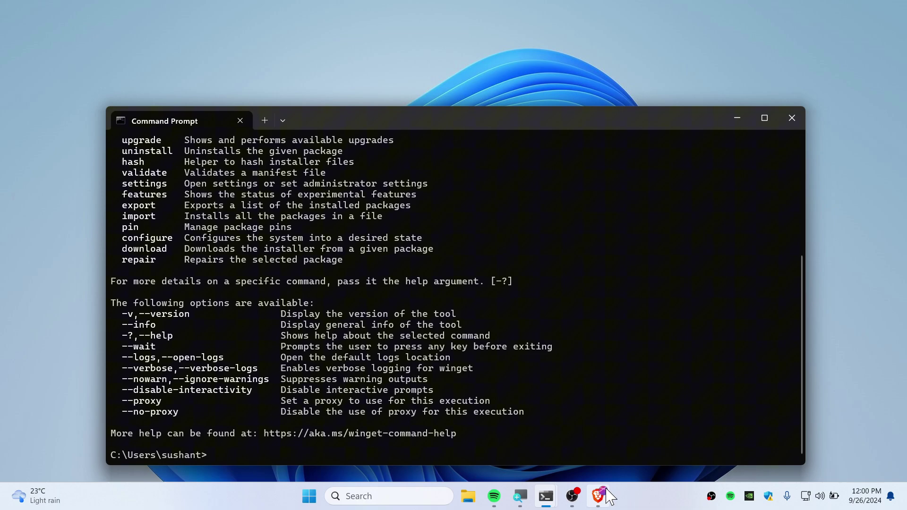
In a new Brave tab, search 'winget cli' and open the microsoft/winget-cli GitHub repository
{"action": "left_click", "coordinate": [607, 503]}
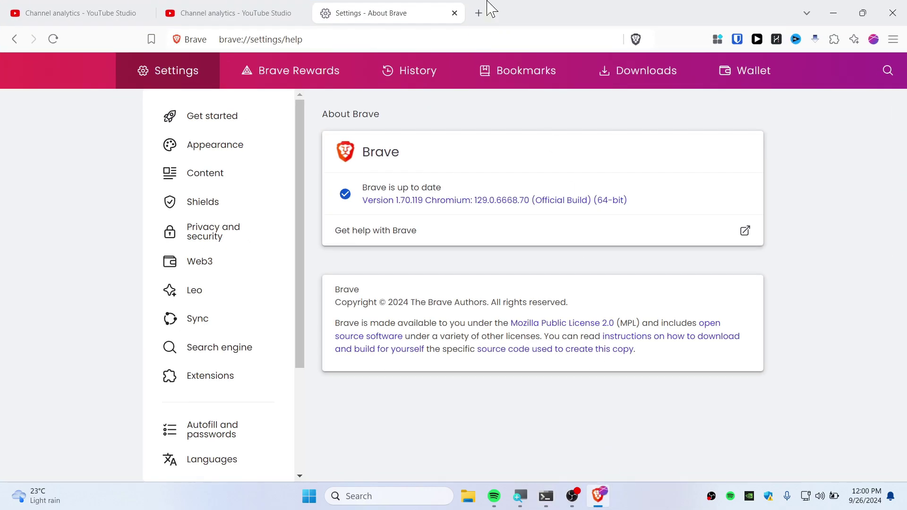
{"action": "left_click", "coordinate": [480, 13]}
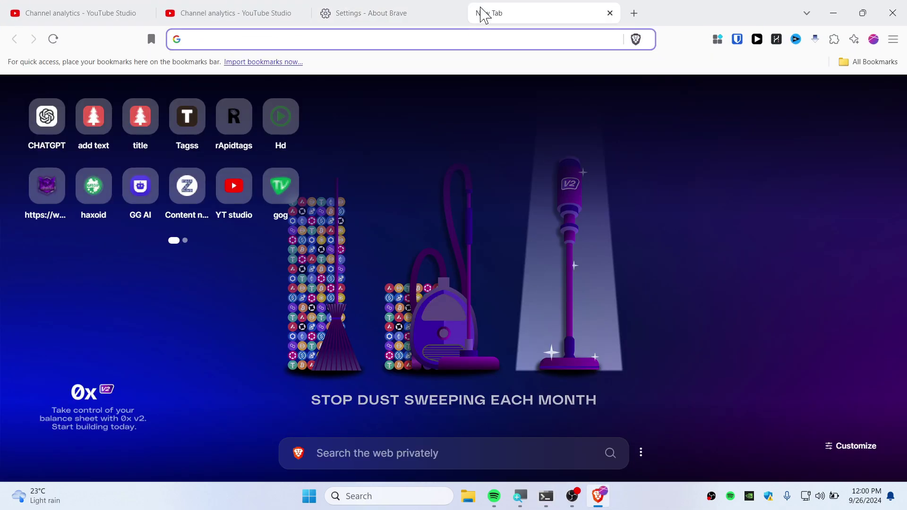
{"action": "type", "text": "winget cli"}
{"action": "key", "text": "Return"}
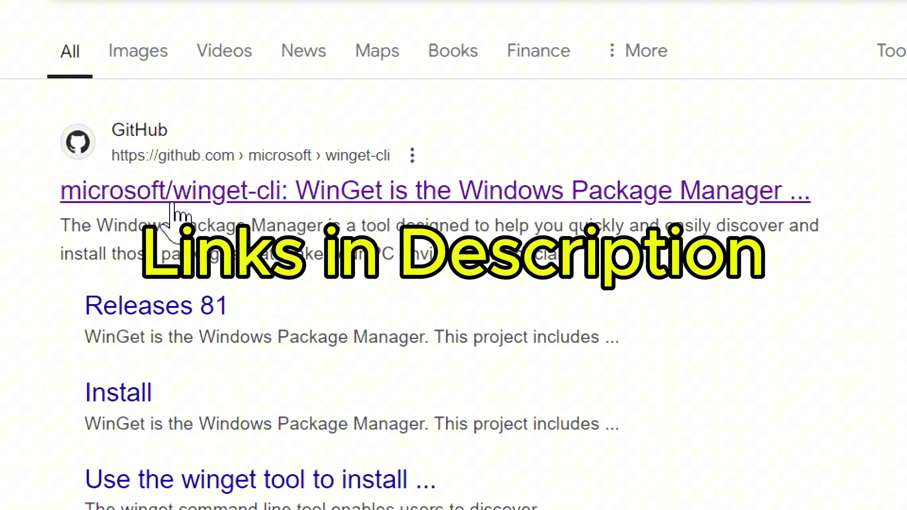
{"action": "left_click", "coordinate": [175, 202]}
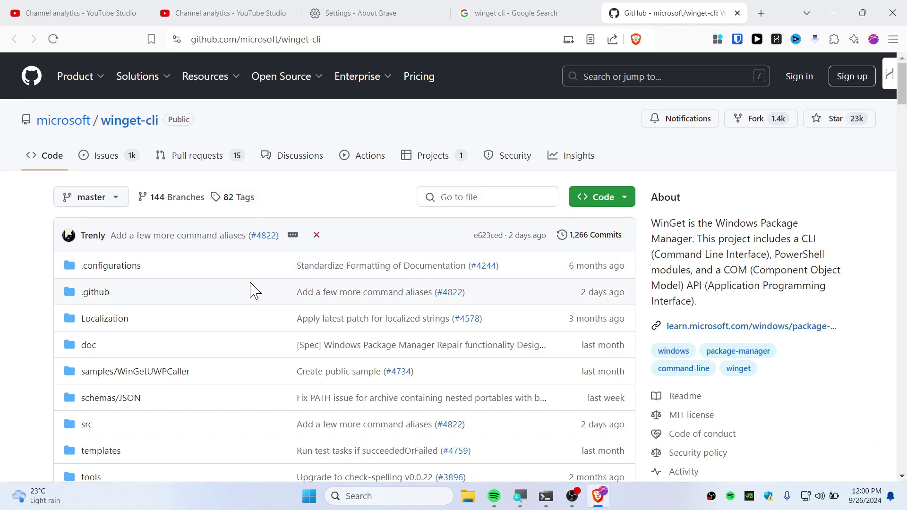
Scroll the README to Installing The Client and follow the Microsoft Store App Installer link
{"action": "scroll", "coordinate": [330, 293], "scroll_direction": "down", "scroll_amount": 5}
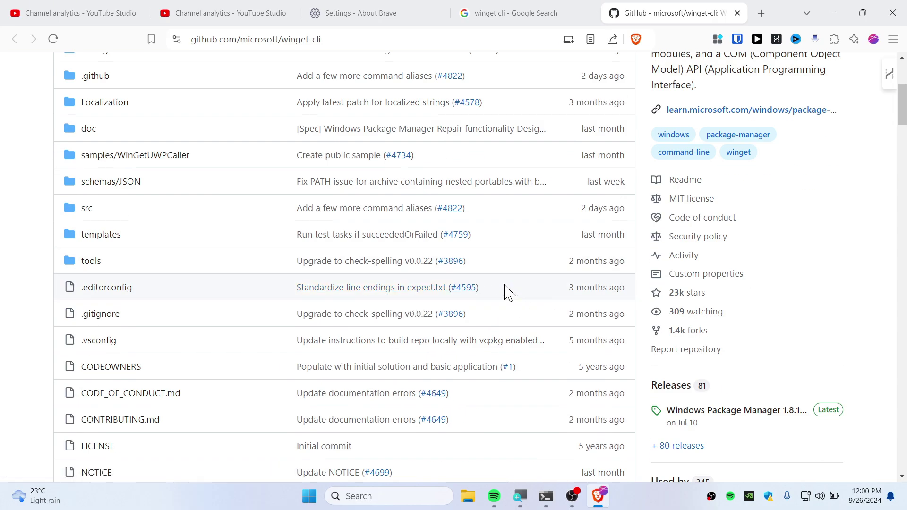
{"action": "scroll", "coordinate": [491, 303], "scroll_direction": "down", "scroll_amount": 5}
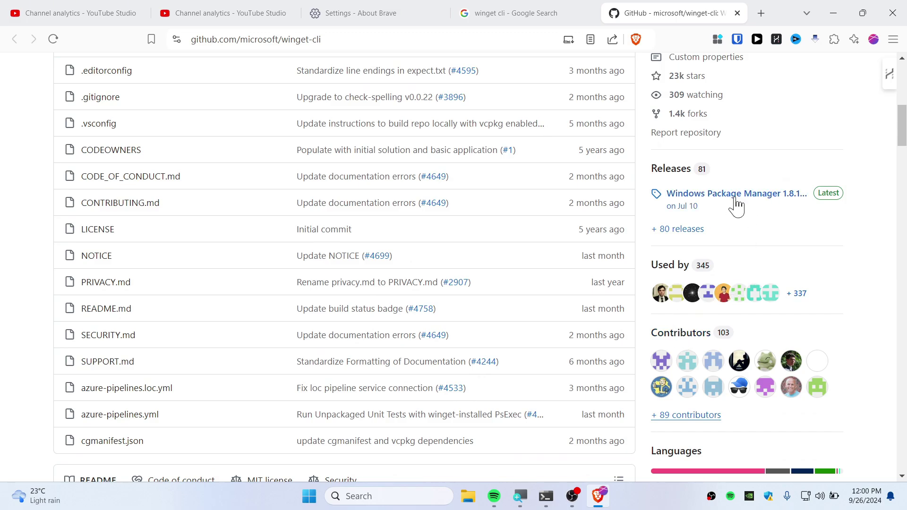
{"action": "scroll", "coordinate": [289, 279], "scroll_direction": "down", "scroll_amount": 10}
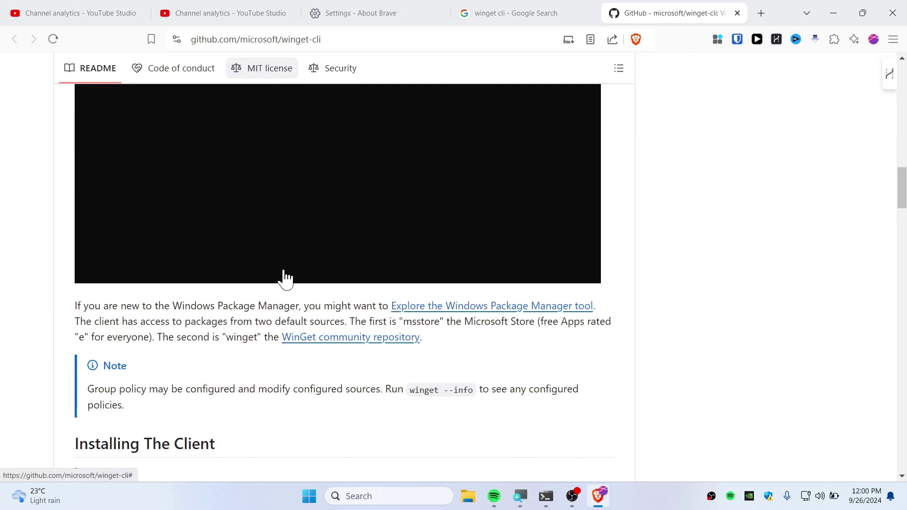
{"action": "scroll", "coordinate": [286, 279], "scroll_direction": "down", "scroll_amount": 5}
{"action": "scroll", "coordinate": [288, 264], "scroll_direction": "down", "scroll_amount": 5}
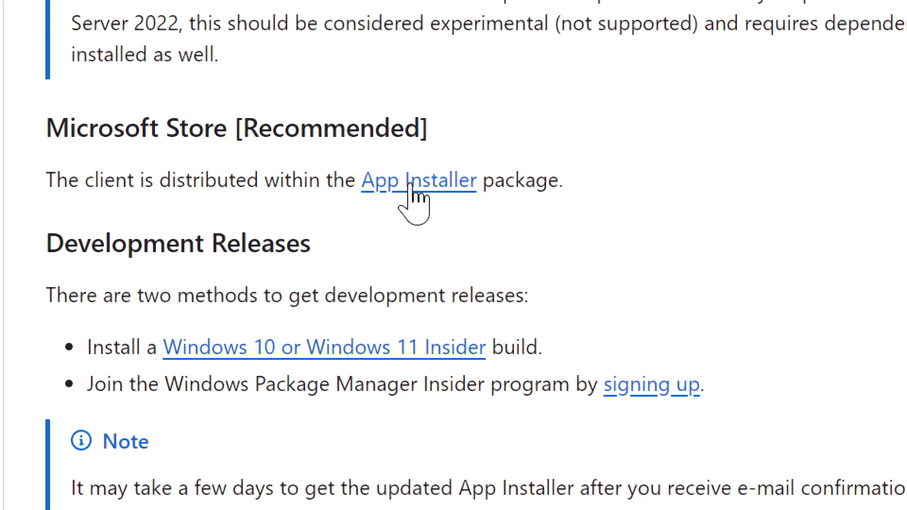
{"action": "left_click_drag", "start_coordinate": [244, 129], "coordinate": [421, 132]}
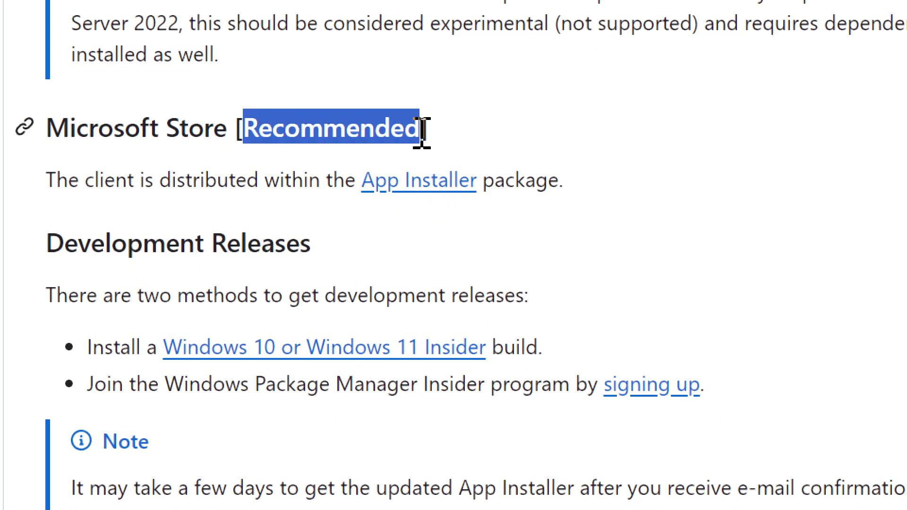
{"action": "left_click", "coordinate": [412, 194]}
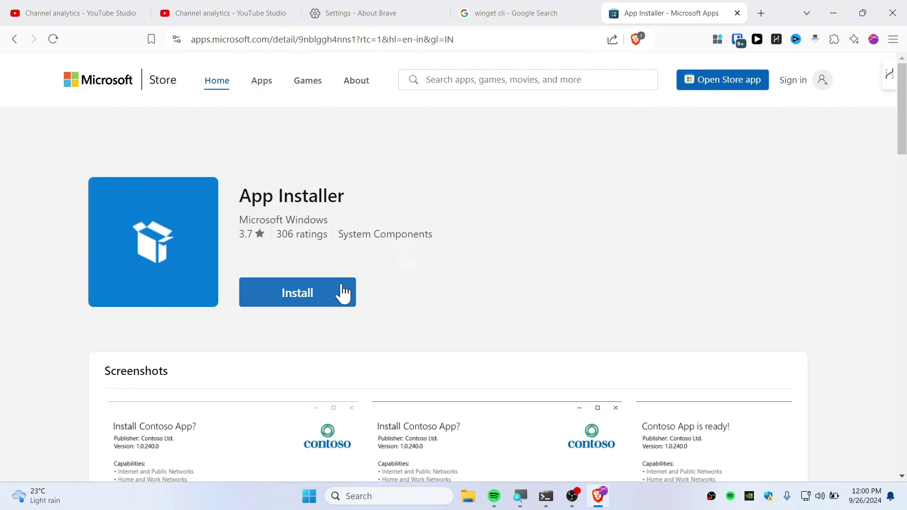
Go from the web page's Install button to the App Installer page in the Microsoft Store app
{"action": "left_click", "coordinate": [298, 305]}
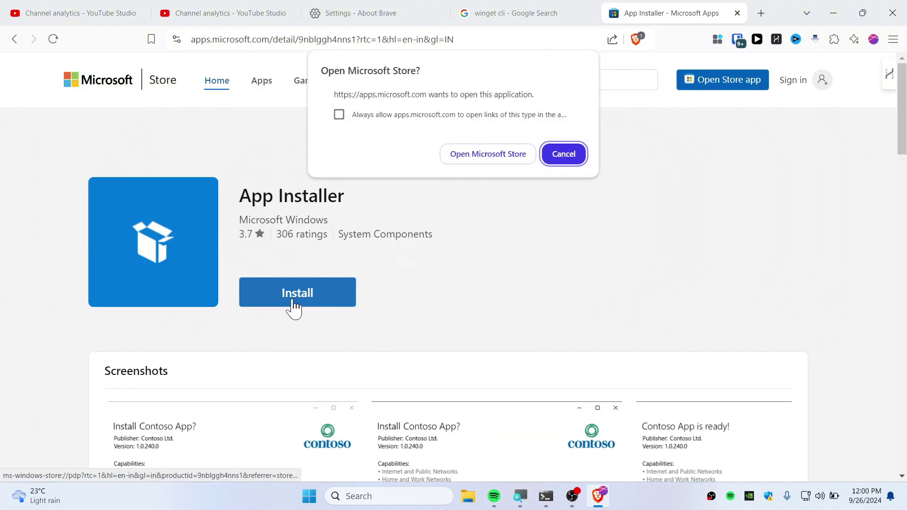
{"action": "left_click", "coordinate": [487, 159]}
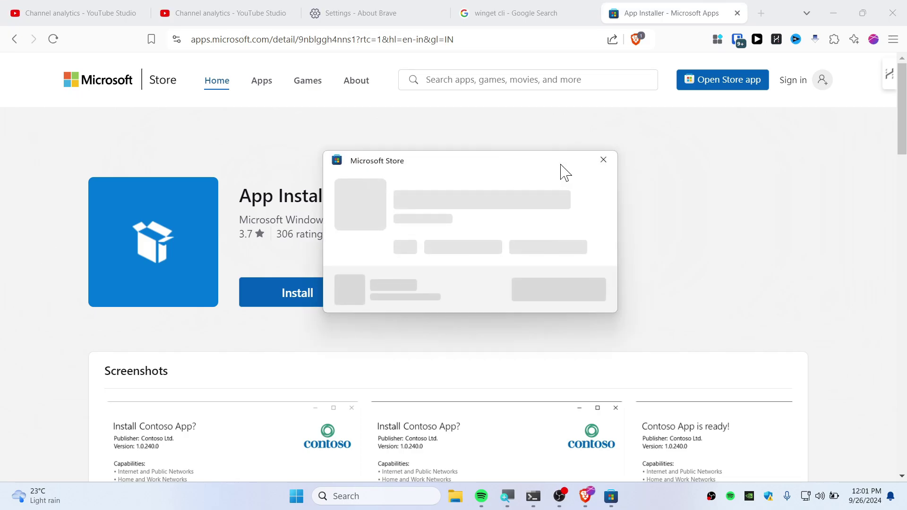
{"action": "left_click", "coordinate": [603, 180]}
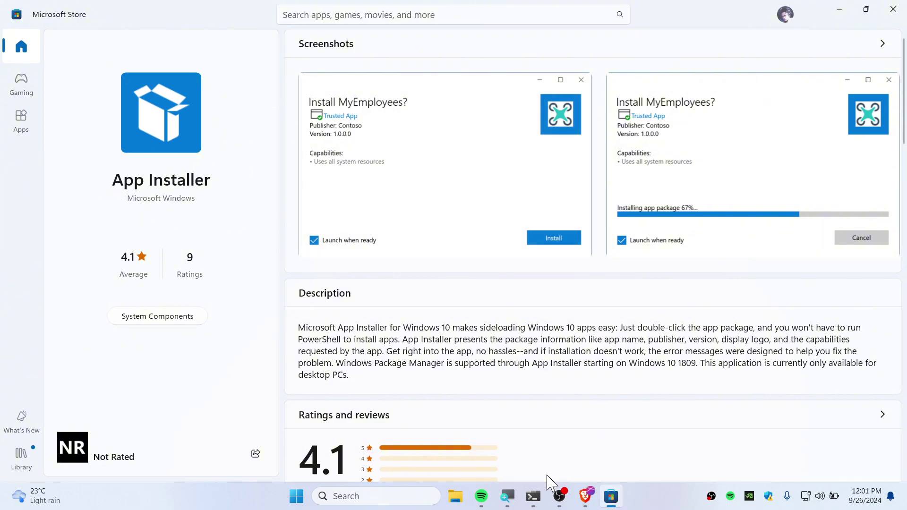
Clear Command Prompt with cls and run winget to show its help text
{"action": "left_click", "coordinate": [533, 496]}
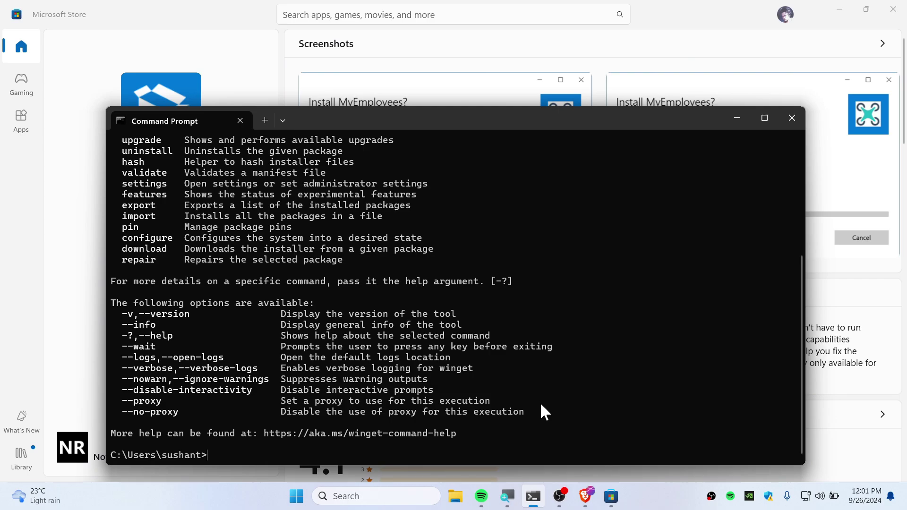
{"action": "type", "text": "cls"}
{"action": "key", "text": "Return"}
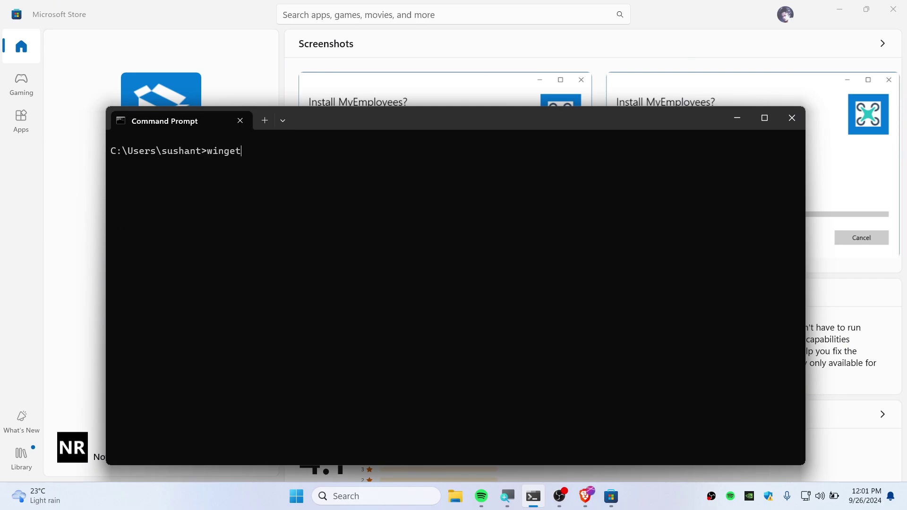
{"action": "key", "text": "ctrl+plus"}
{"action": "key", "text": "ctrl+plus"}
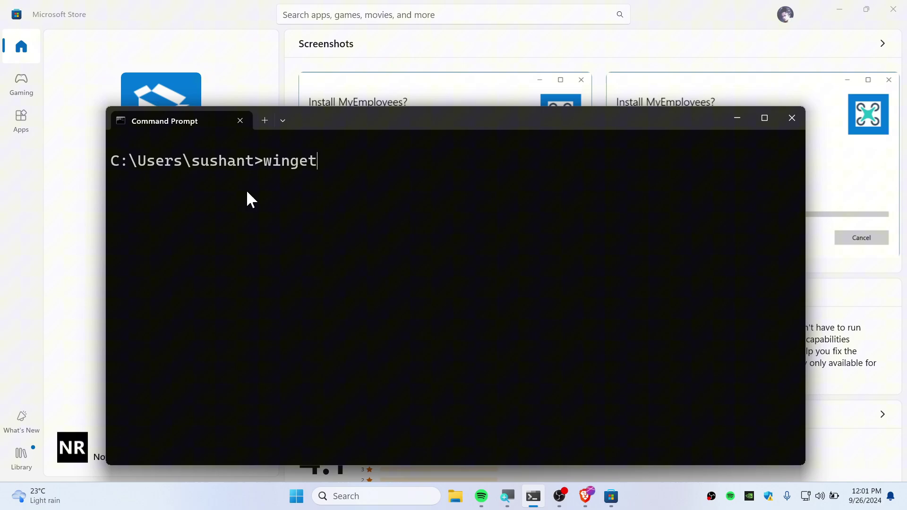
{"action": "key", "text": "Return"}
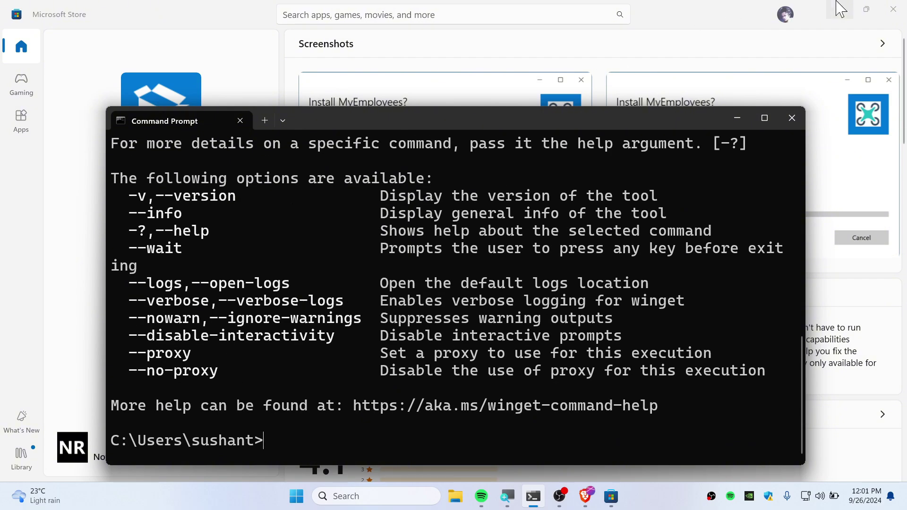
Close the Store app, minimize Brave, and reset the terminal text size
{"action": "left_click", "coordinate": [893, 10]}
{"action": "left_click", "coordinate": [833, 13]}
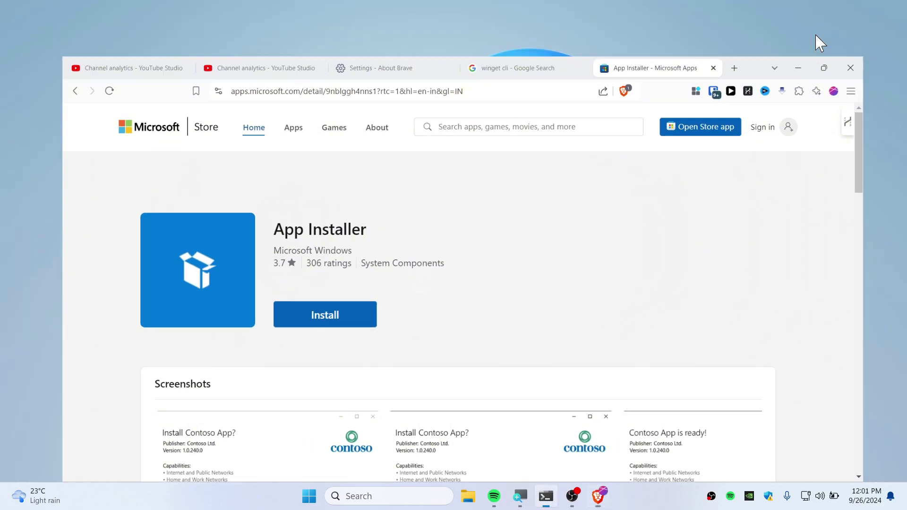
{"action": "key", "text": "ctrl+minus"}
{"action": "key", "text": "ctrl+minus"}
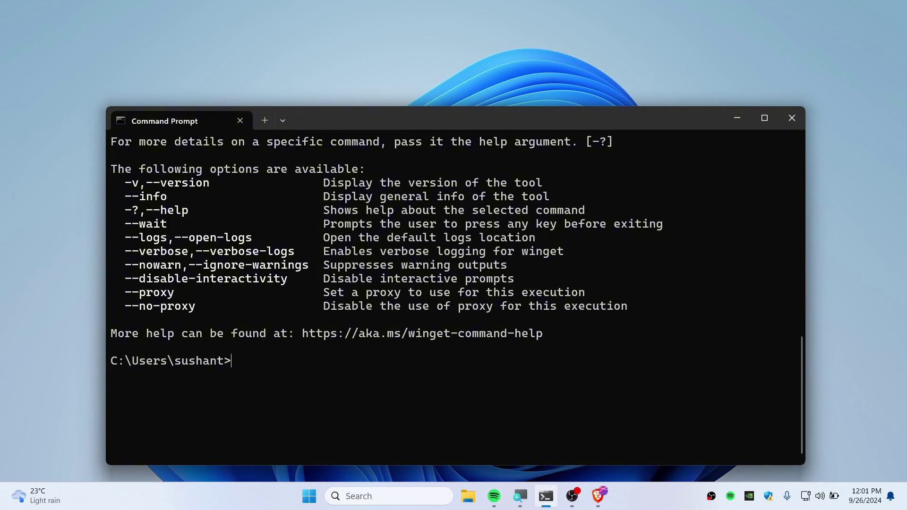
Run winget install firefox, which lists two matches including msstore Id 9NZVDKPMR9RD
{"action": "type", "text": "winget install"}
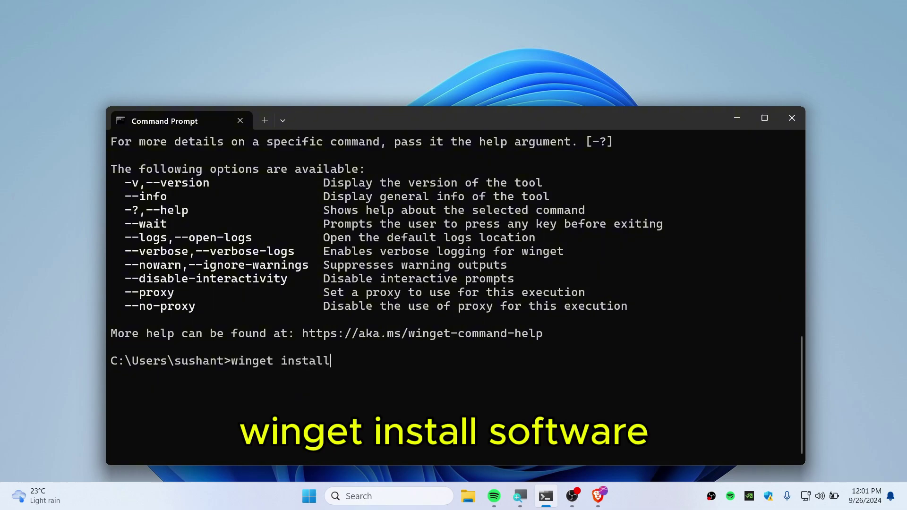
{"action": "type", "text": " firefox"}
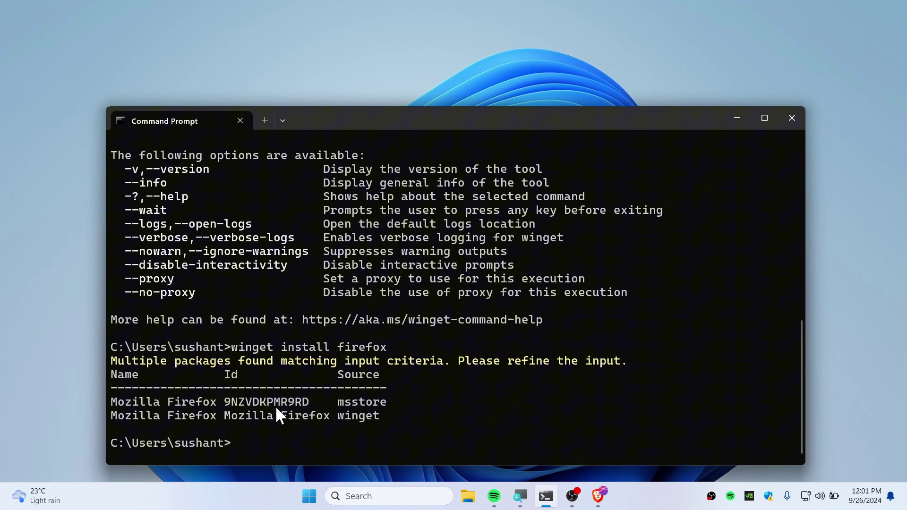
{"action": "double_click", "coordinate": [253, 402]}
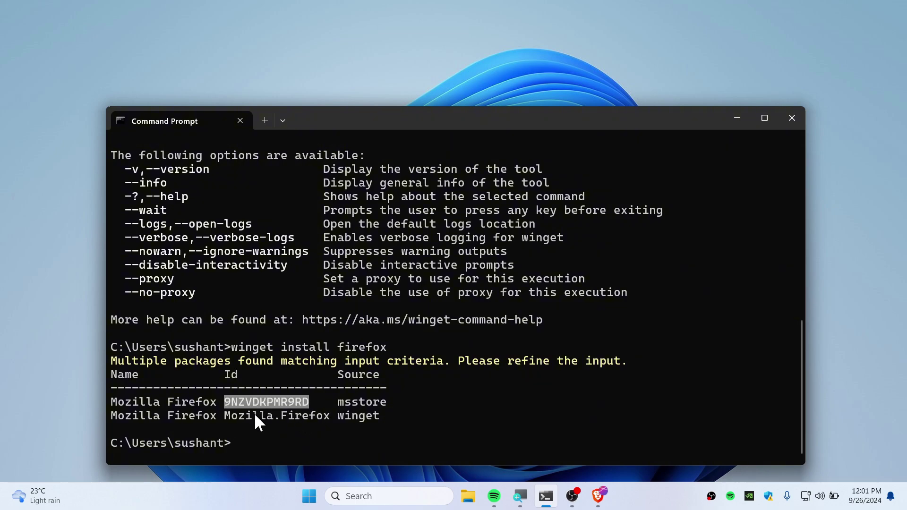
{"action": "double_click", "coordinate": [255, 416]}
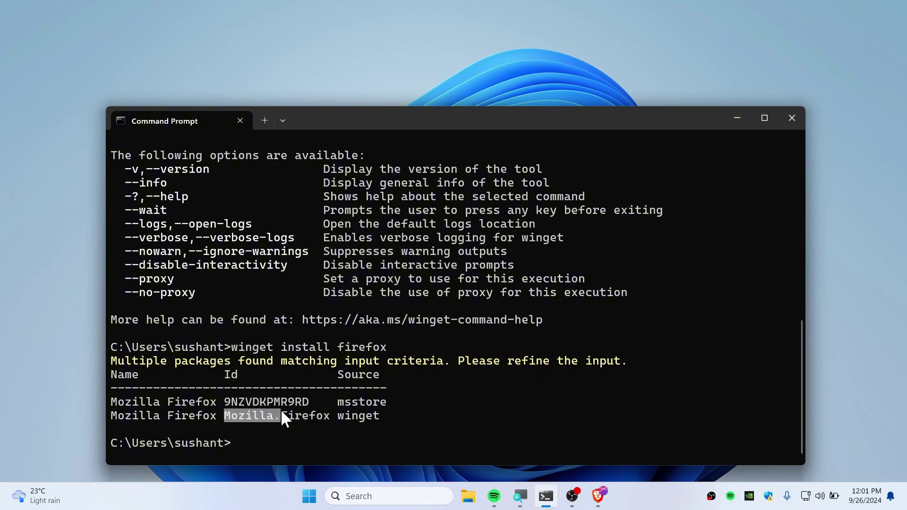
{"action": "key", "text": "ctrl+c"}
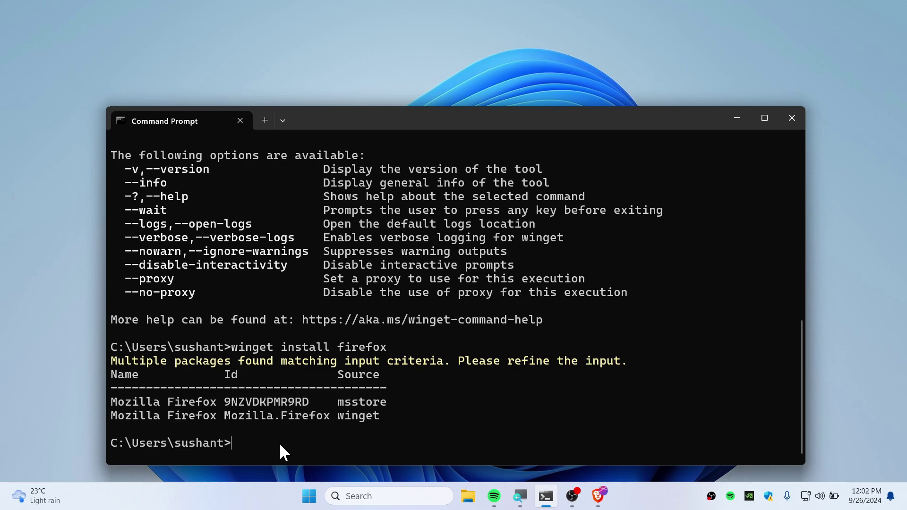
Build the command winget install 9NZVDKPMR9RD by copying the msstore Id into it
{"action": "type", "text": "winget install"}
{"action": "double_click", "coordinate": [268, 401]}
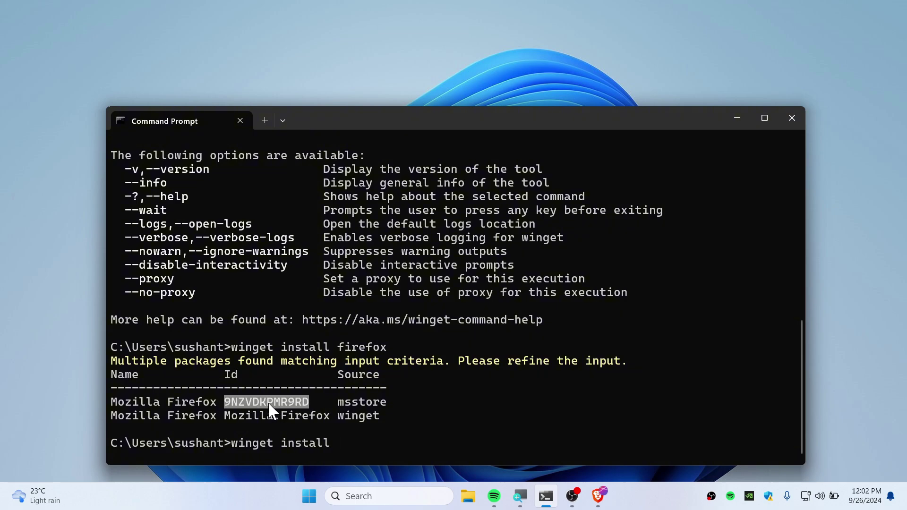
{"action": "right_click", "coordinate": [338, 444]}
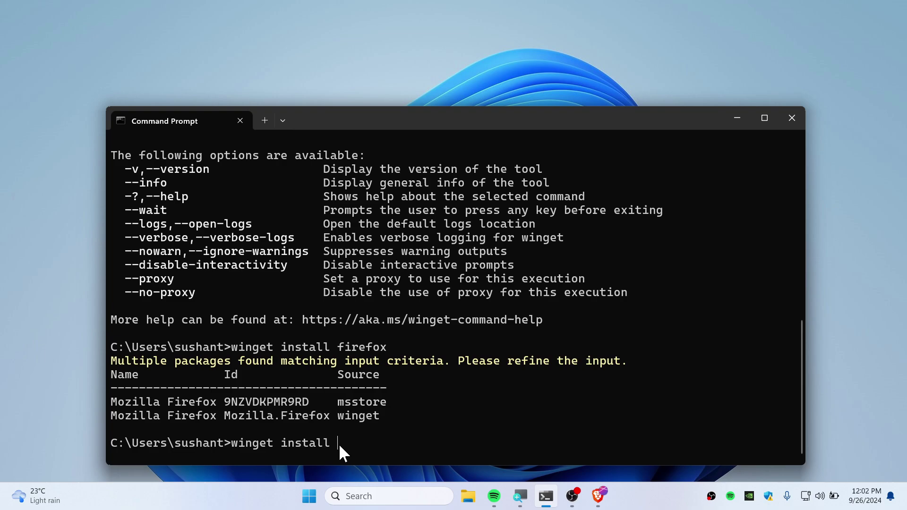
{"action": "right_click", "coordinate": [339, 444]}
Run the 9NZVDKPMR9RD install, accept the Store terms with y, and let Firefox finish installing
{"action": "key", "text": "Return"}
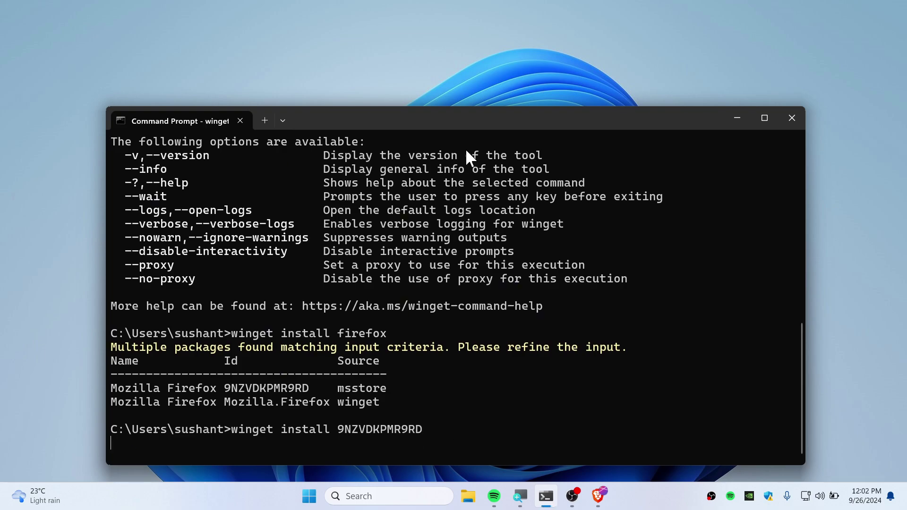
{"action": "left_click_drag", "start_coordinate": [468, 124], "coordinate": [477, 80]}
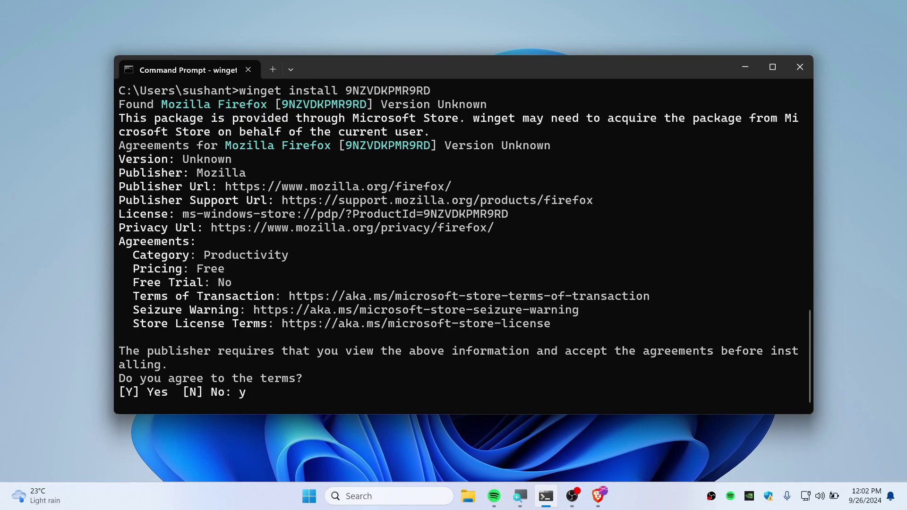
{"action": "key", "text": "Return"}
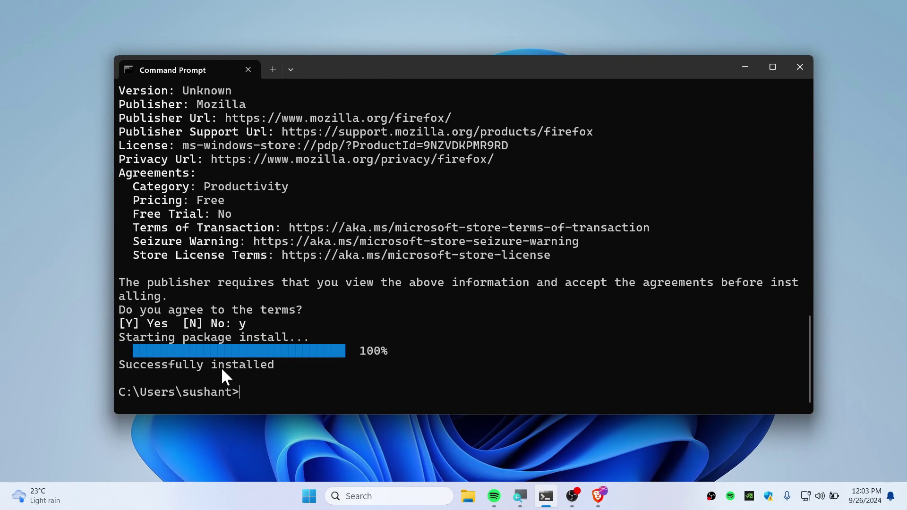
Launch Firefox with the firefox command, view its Welcome and Privacy Notice tabs, then close it
{"action": "type", "text": "firefox"}
{"action": "key", "text": "Return"}
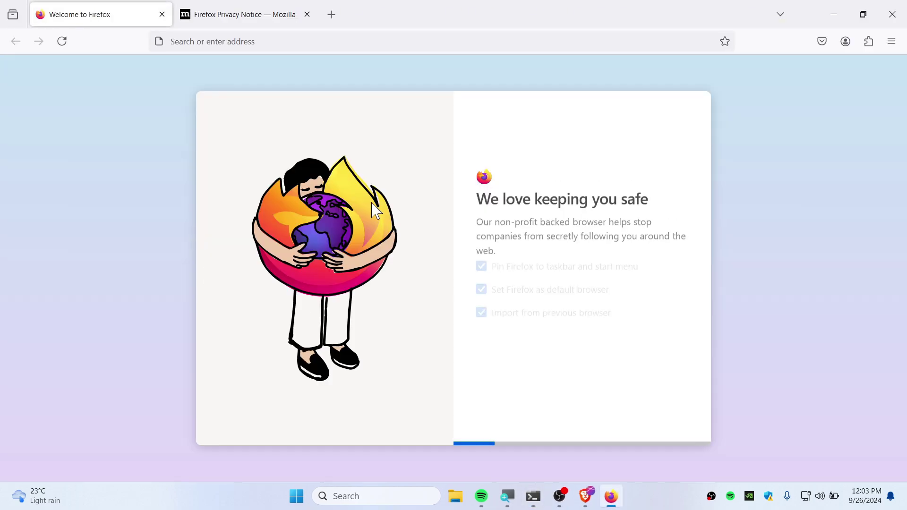
{"action": "left_click", "coordinate": [277, 15]}
{"action": "left_click", "coordinate": [155, 18]}
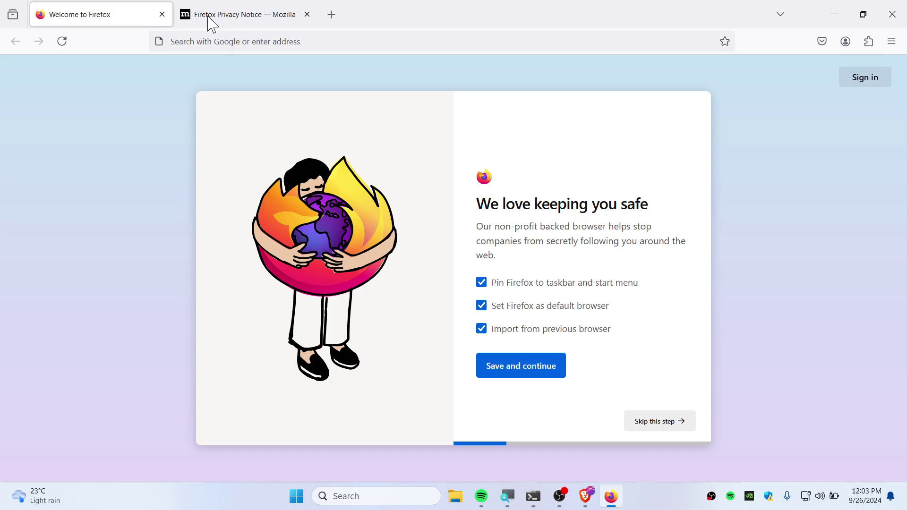
{"action": "left_click", "coordinate": [208, 22]}
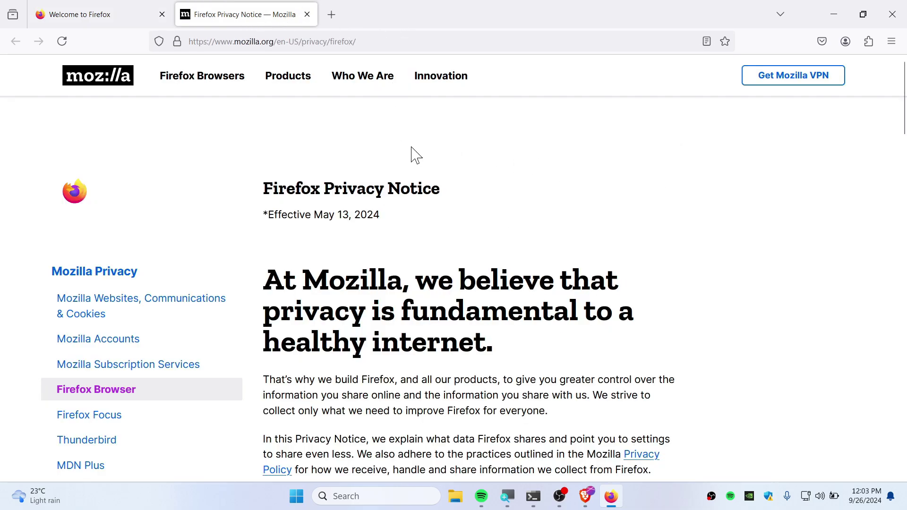
{"action": "left_click", "coordinate": [893, 15]}
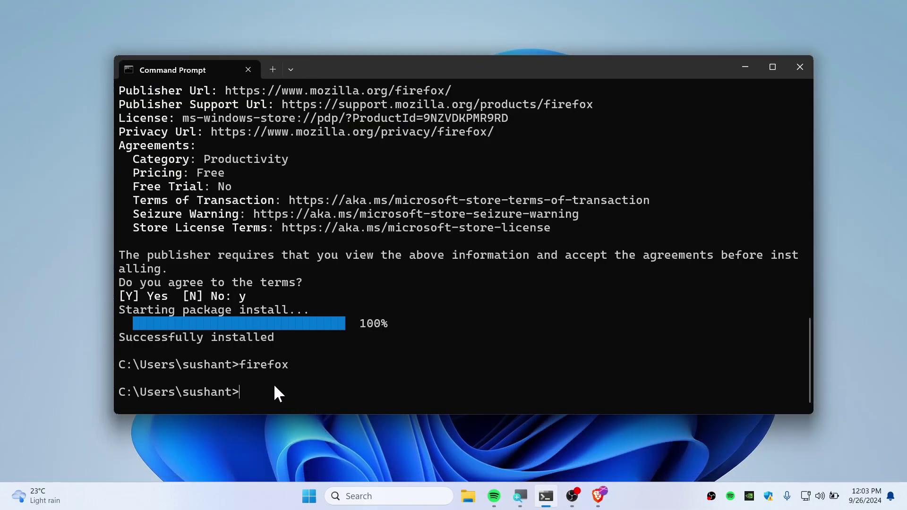